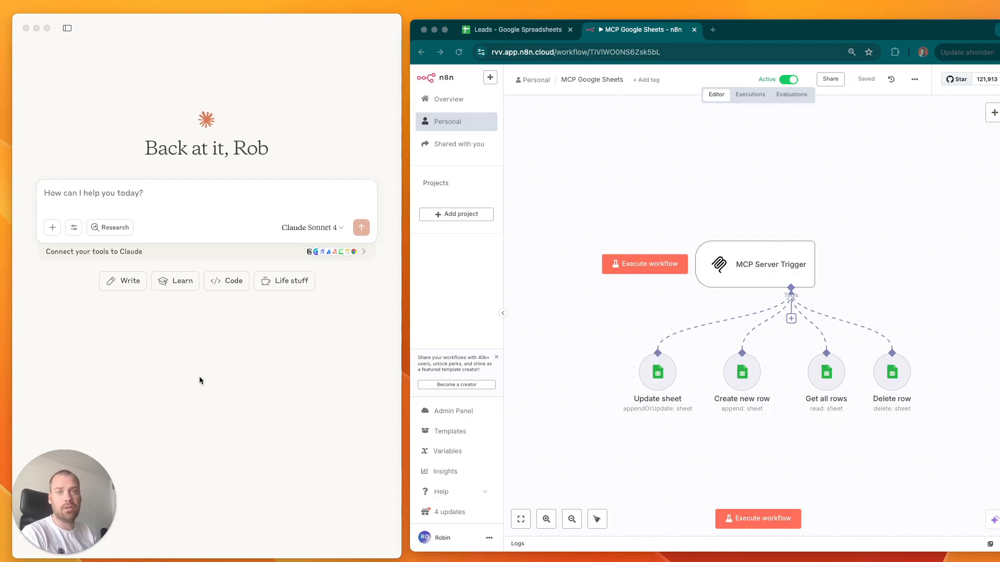
# Review the Leads spreadsheet and the MCP workflow, then focus Claude's chat box
pyautogui.click(671, 179)
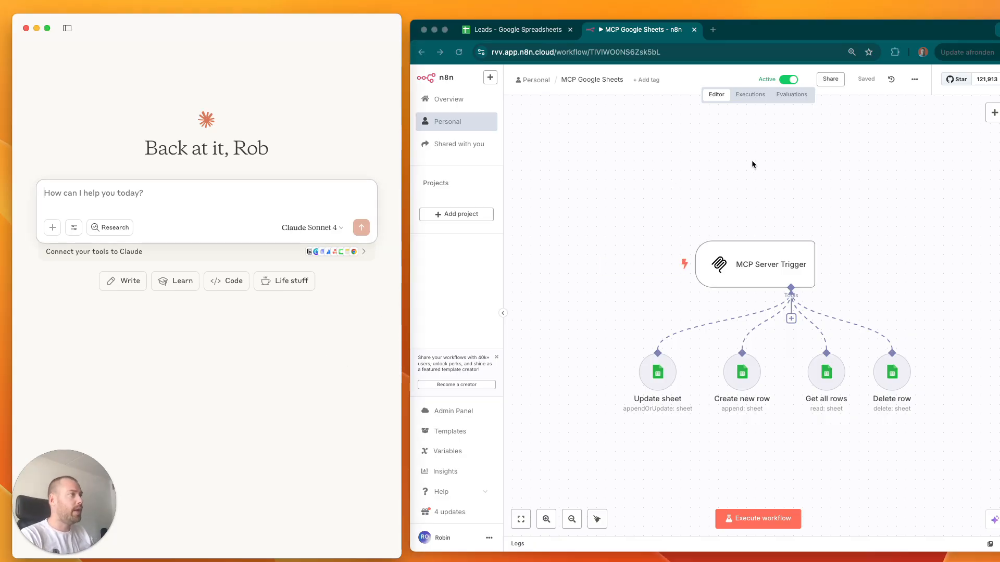
pyautogui.click(518, 30)
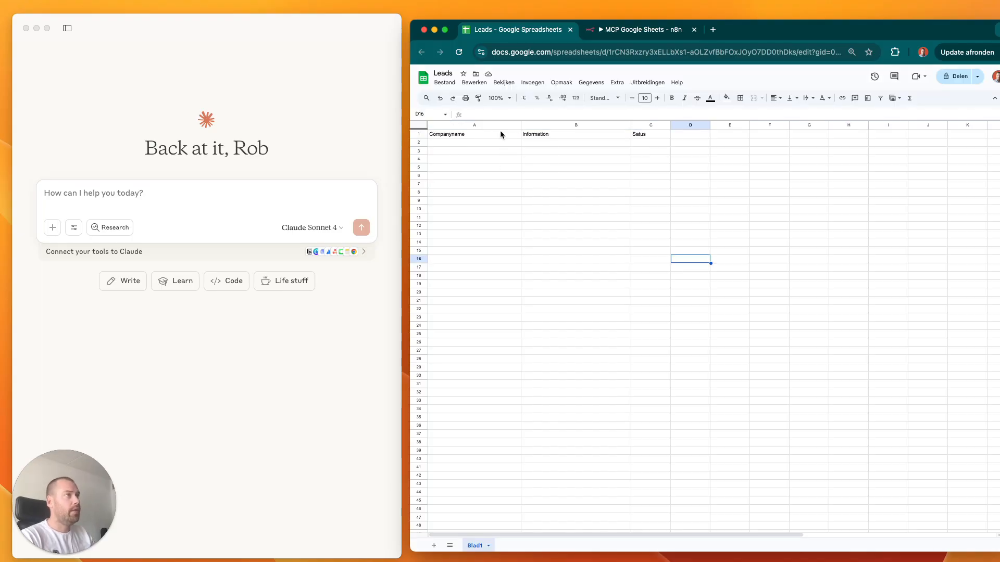
pyautogui.click(644, 31)
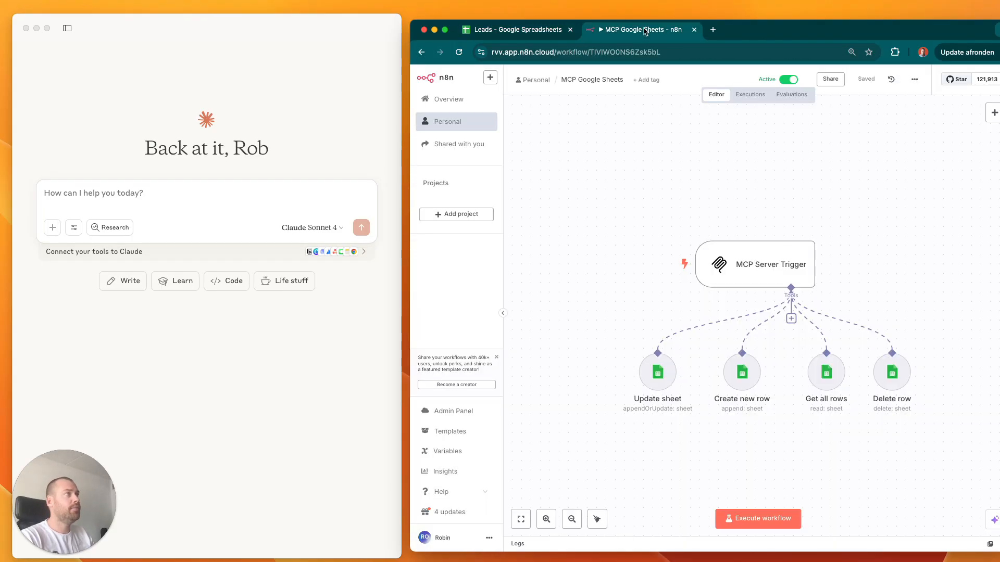
pyautogui.click(133, 213)
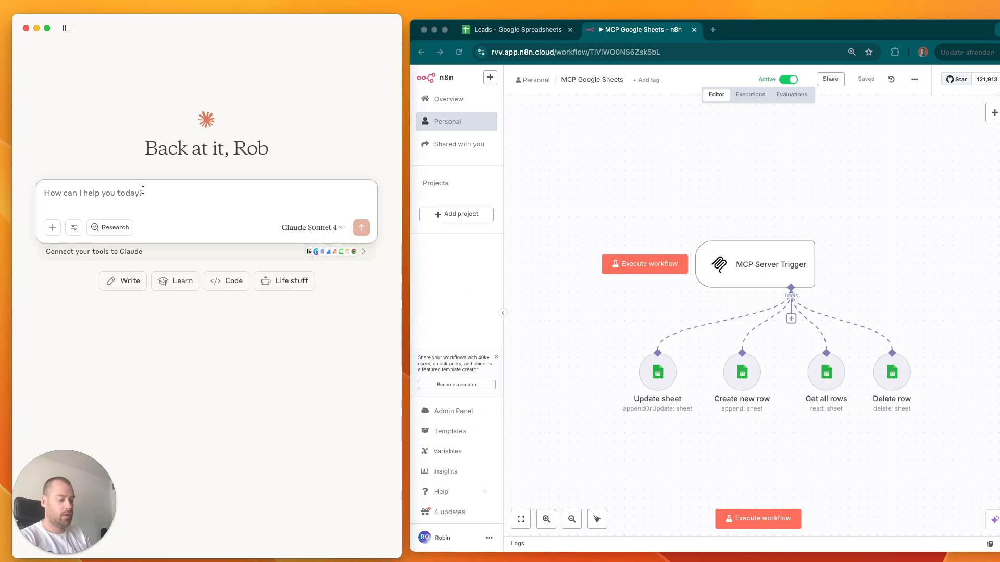
pyautogui.write('C')
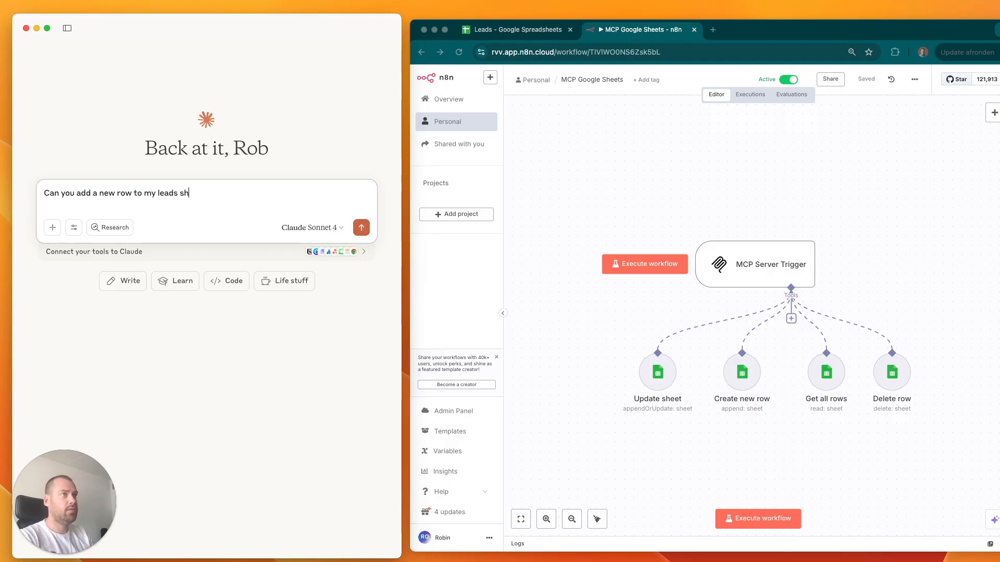
pyautogui.write('eets with the Company name: te')
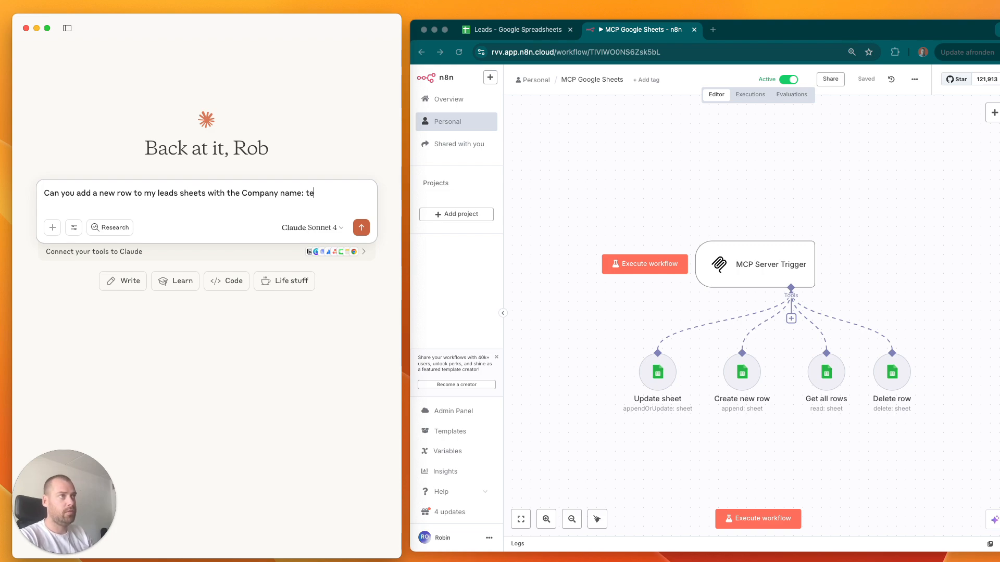
pyautogui.write('st ')
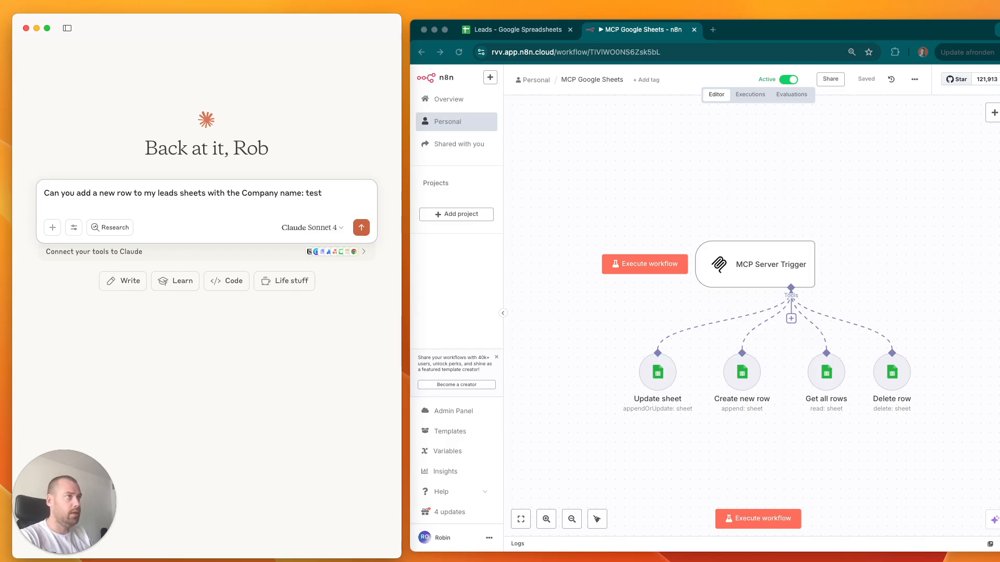
pyautogui.write('rmation is test')
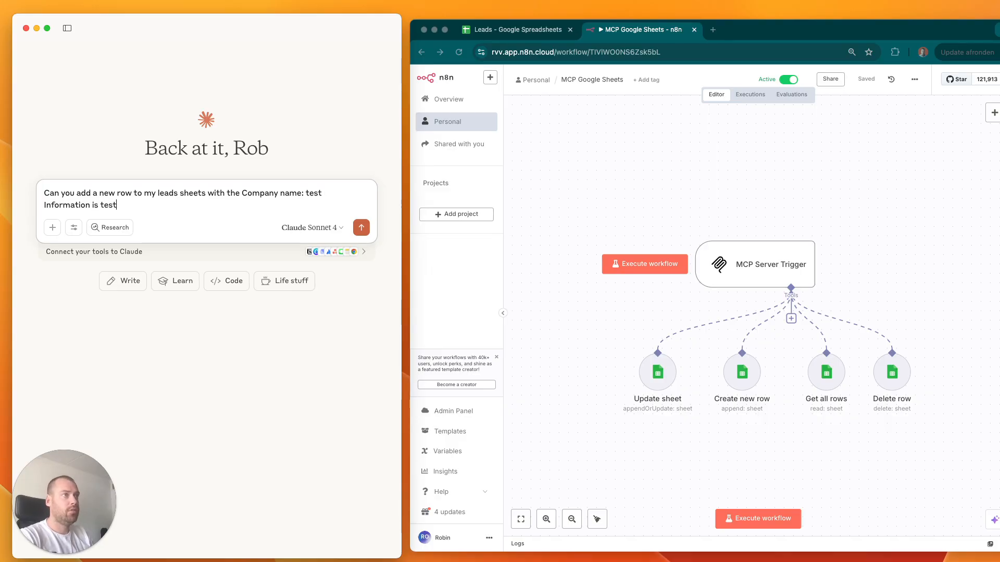
# Send Claude the request to add a lead row: company test, information test, status done
pyautogui.click(538, 30)
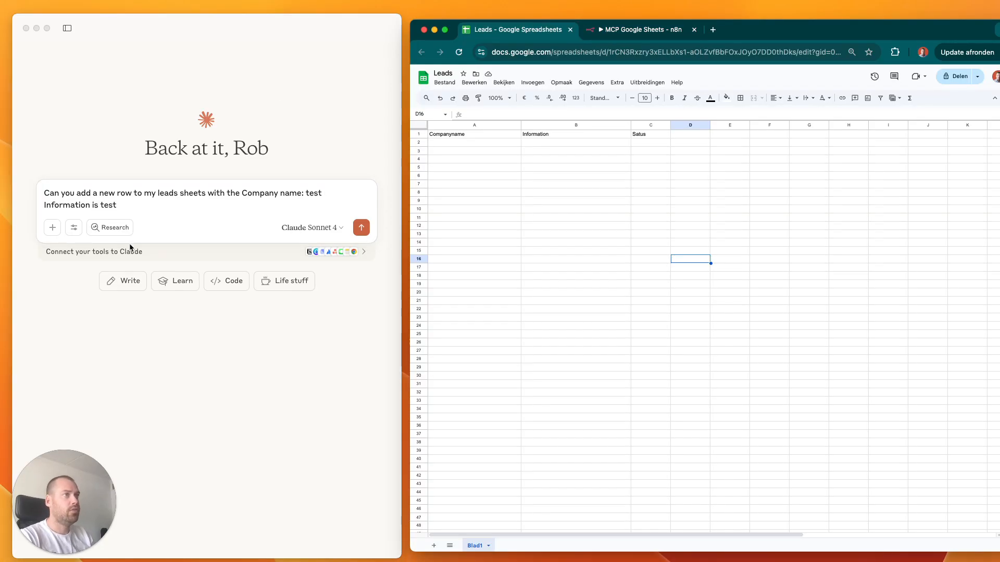
pyautogui.write(' and the')
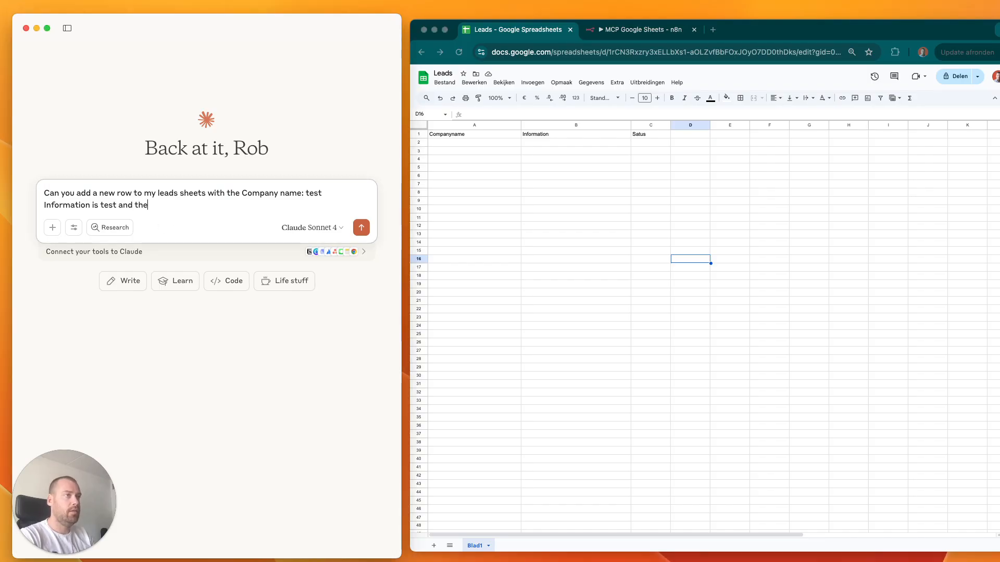
pyautogui.write(' status is done')
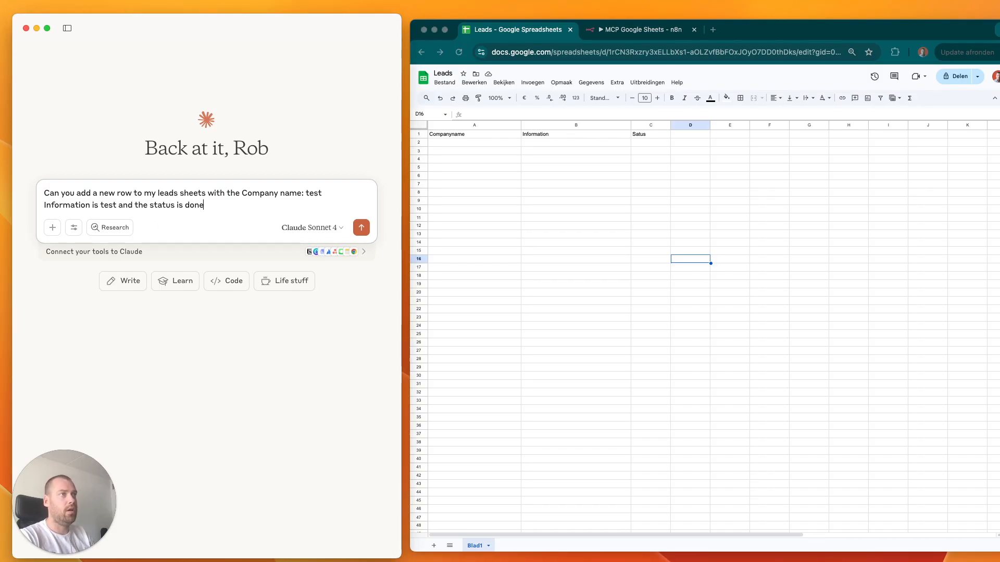
pyautogui.press('Return')
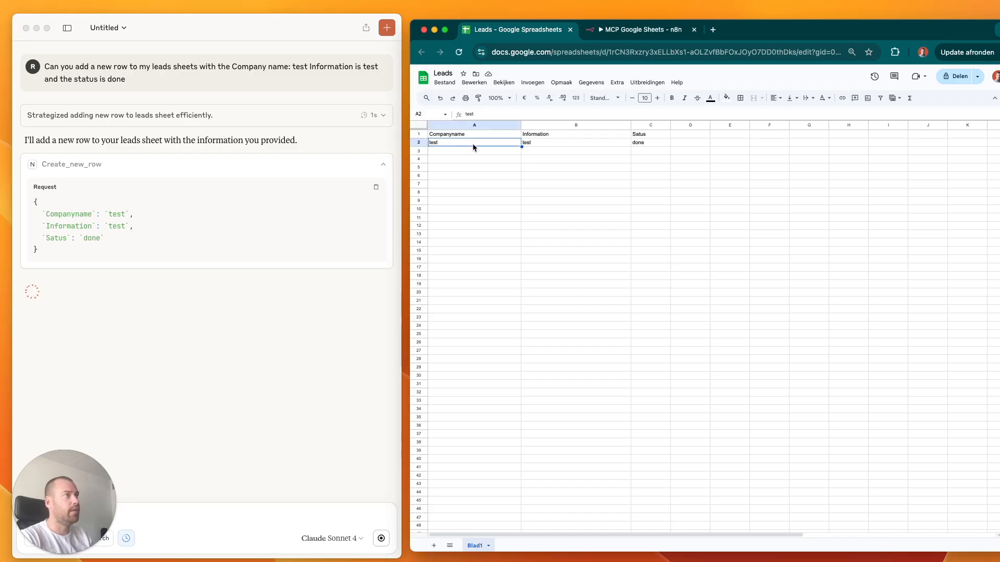
pyautogui.click(720, 262)
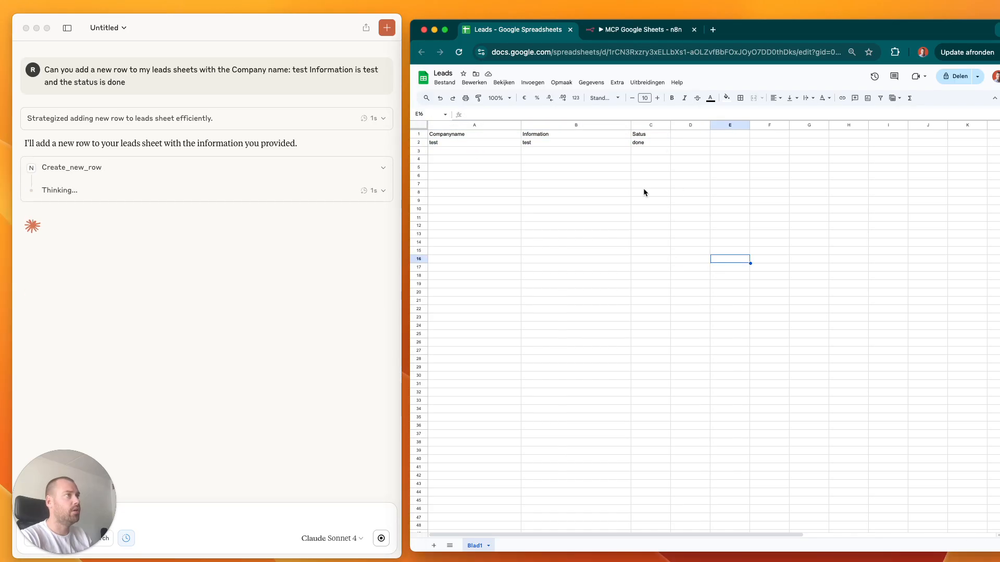
pyautogui.click(78, 498)
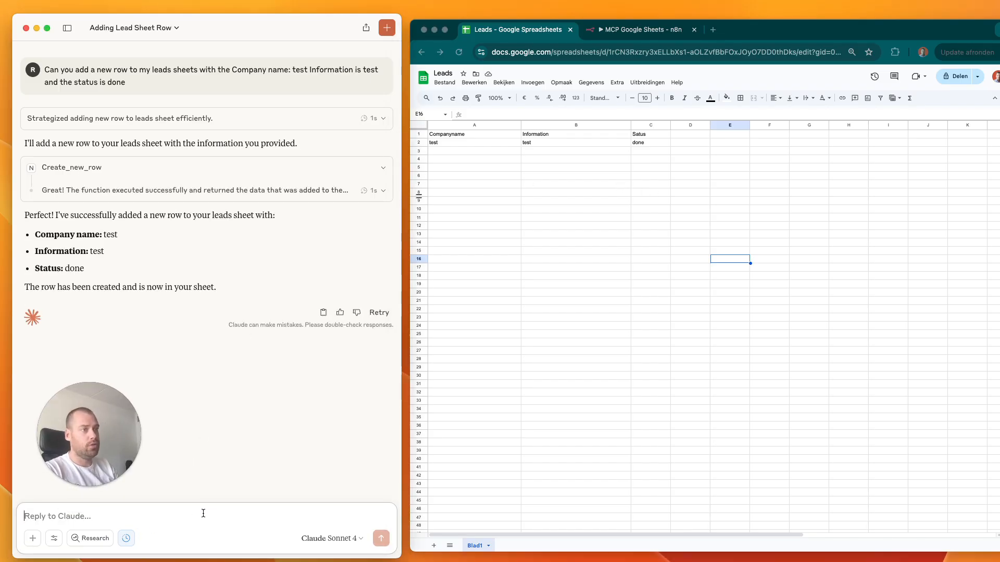
pyautogui.write('Can you change the pros')
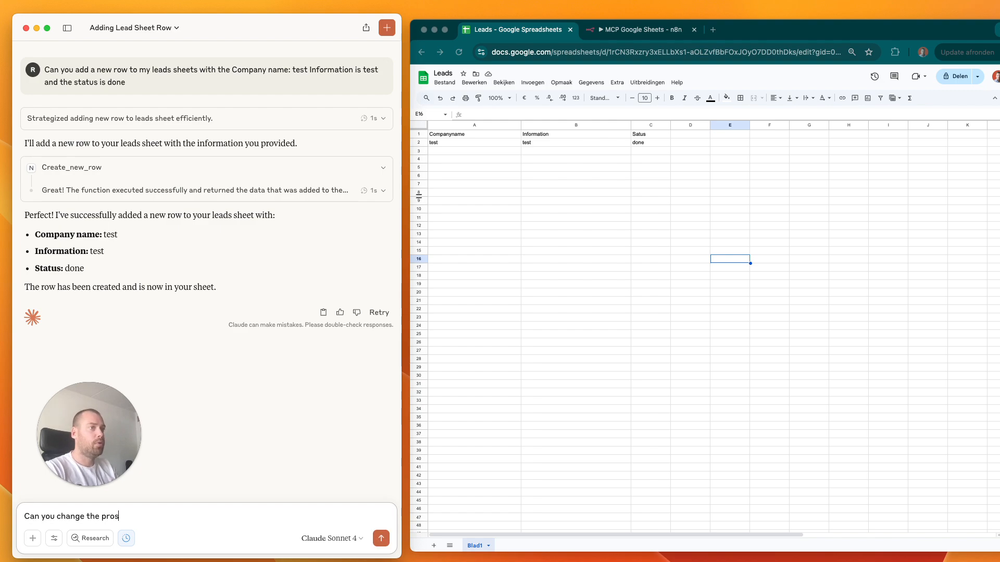
pyautogui.write('pect ro')
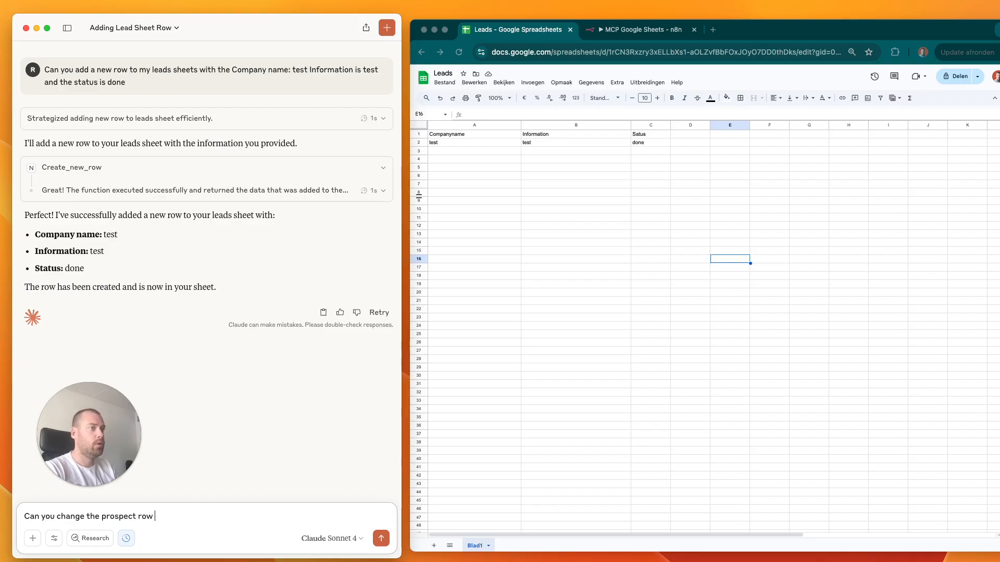
pyautogui.write('with the companyname is test. Ple')
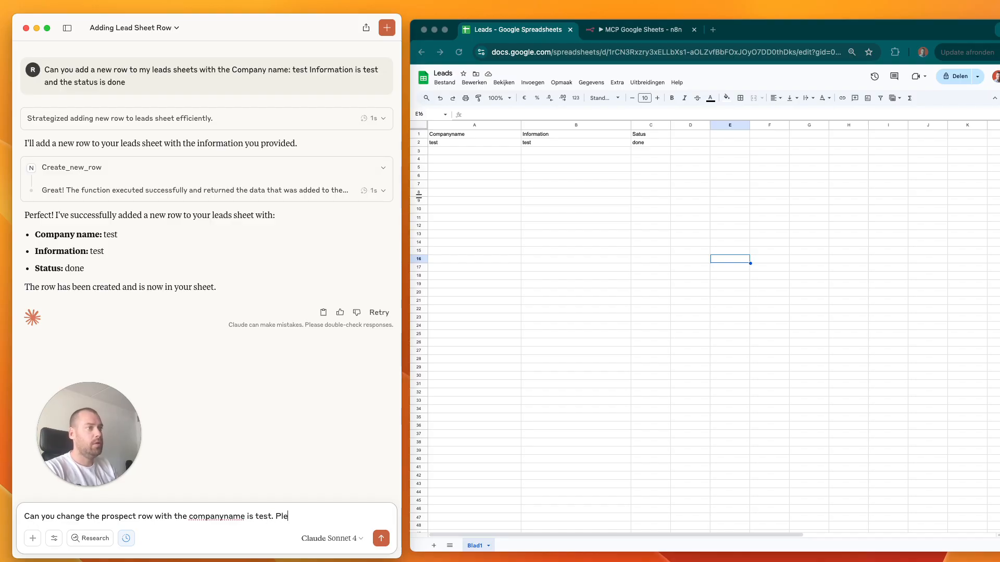
pyautogui.write('ange the status to fol')
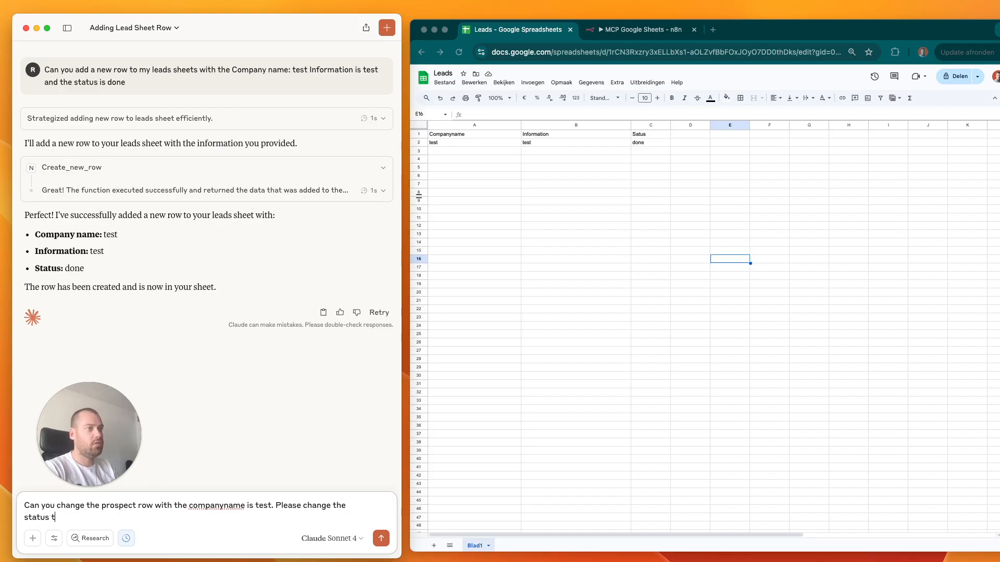
pyautogui.write('p')
# Send Claude the request to change the test row's status to follow up and verify cell C2
pyautogui.press('Return')
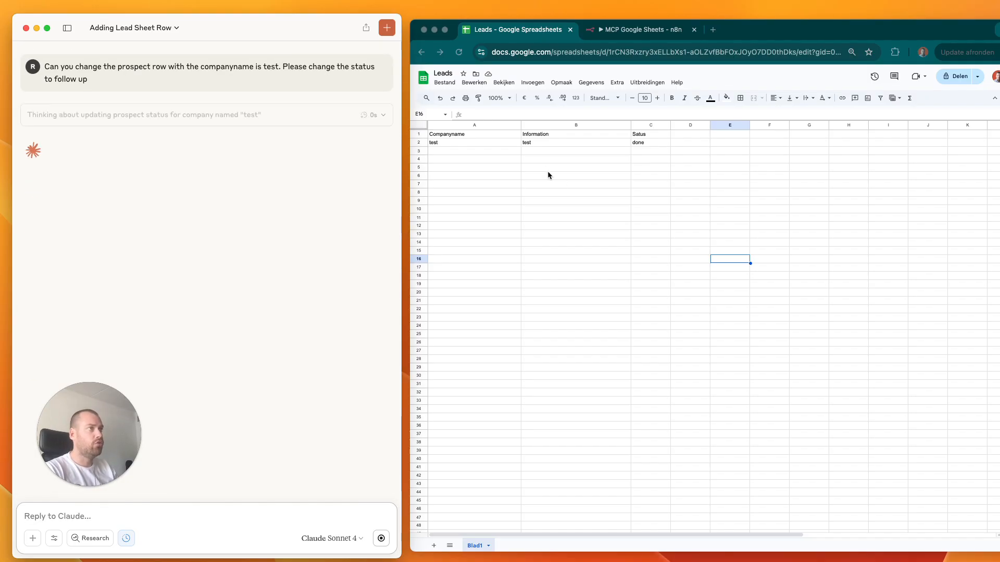
pyautogui.click(646, 143)
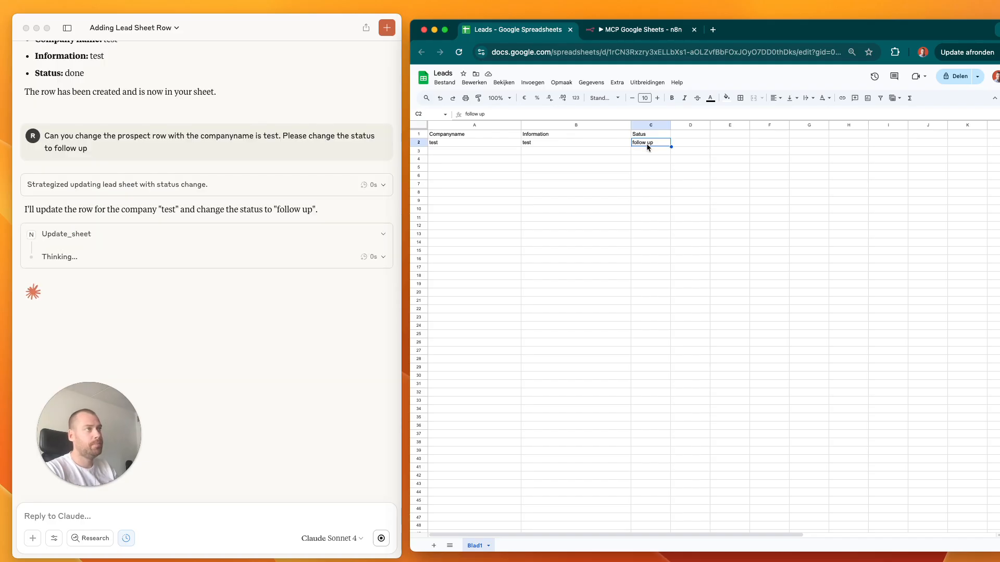
pyautogui.click(612, 243)
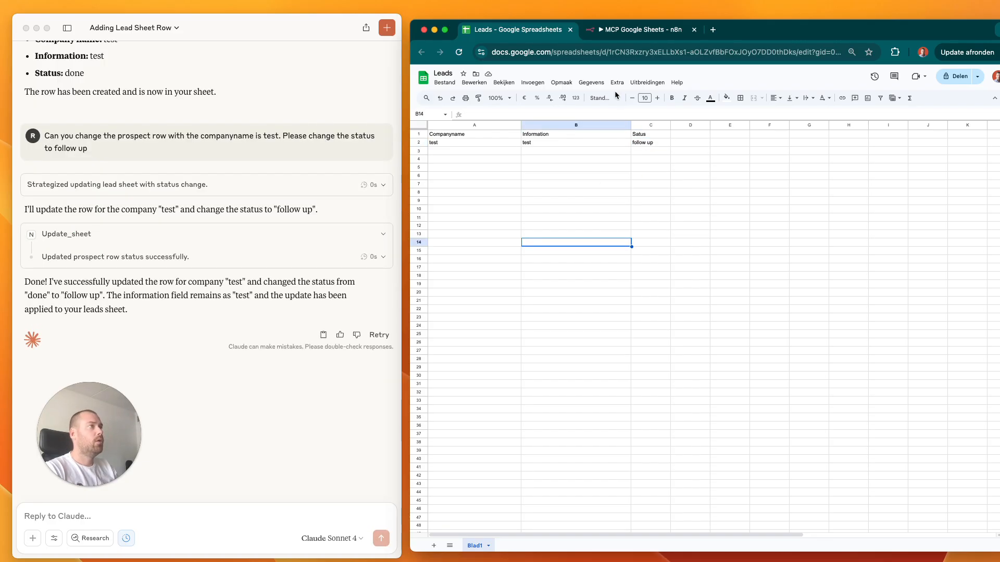
pyautogui.click(664, 287)
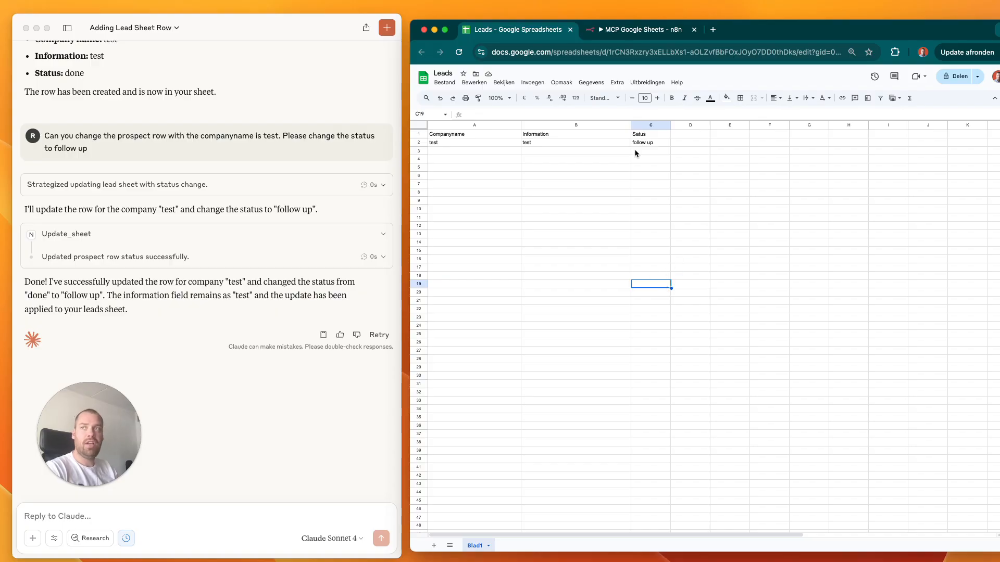
# Return to the n8n canvas and briefly inspect the MCP Server Trigger settings
pyautogui.click(633, 30)
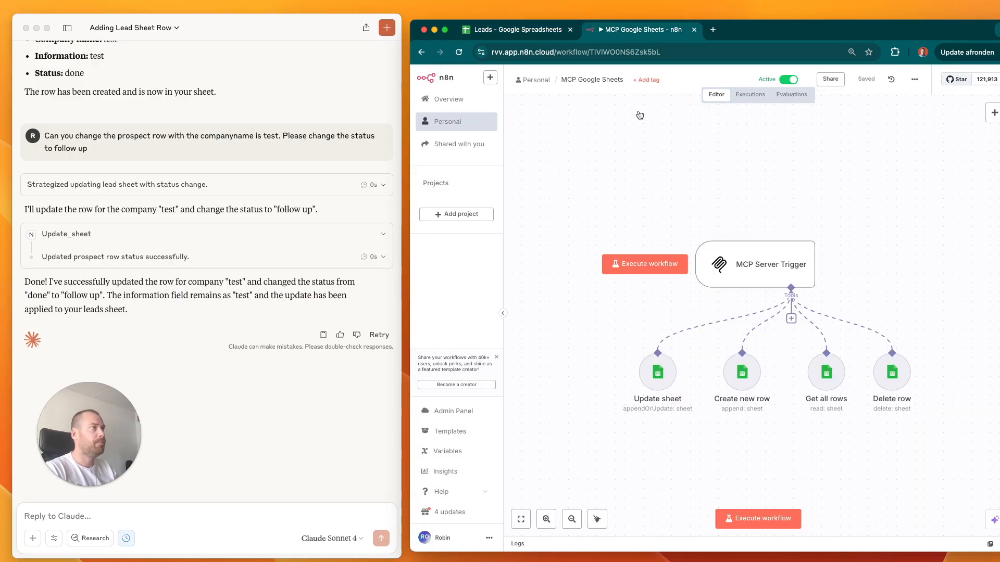
pyautogui.moveTo(802, 342); pyautogui.dragTo(770, 336)
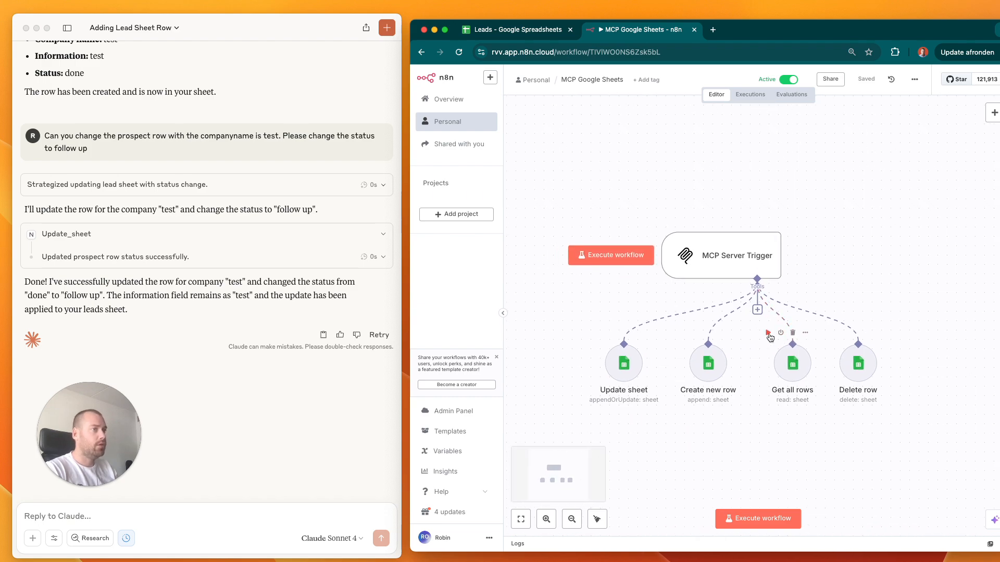
pyautogui.moveTo(827, 234); pyautogui.dragTo(813, 234)
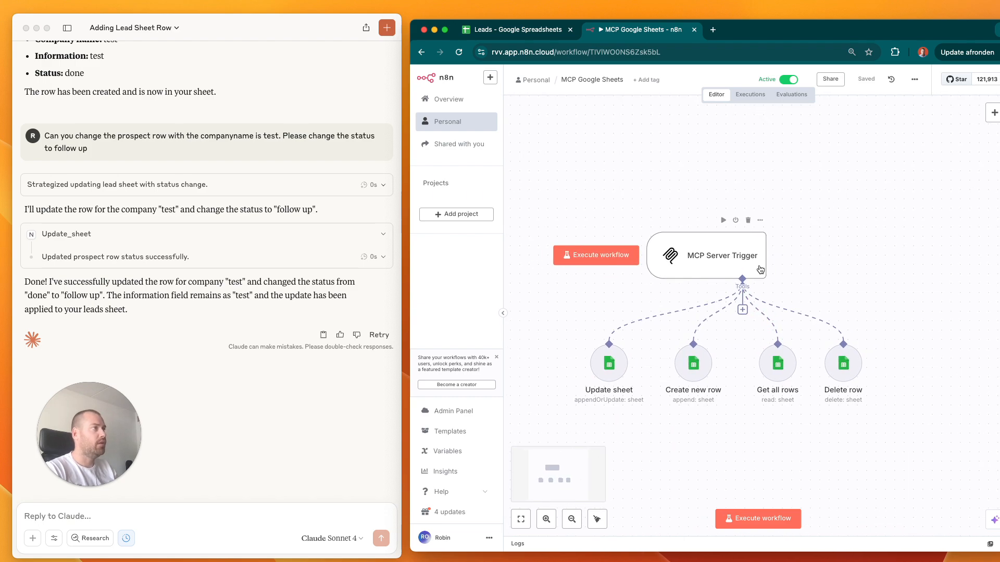
pyautogui.doubleClick(719, 259)
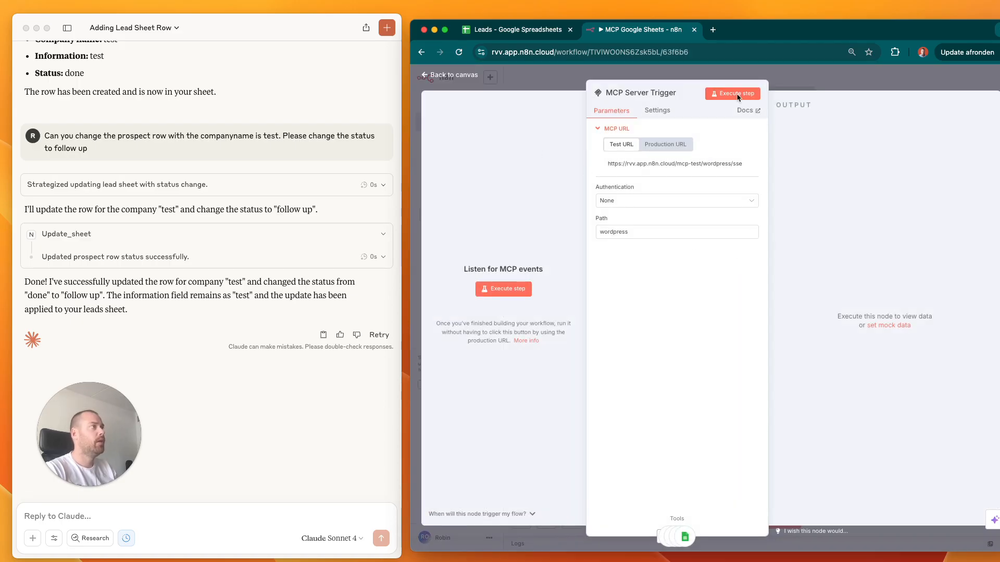
pyautogui.press('Escape')
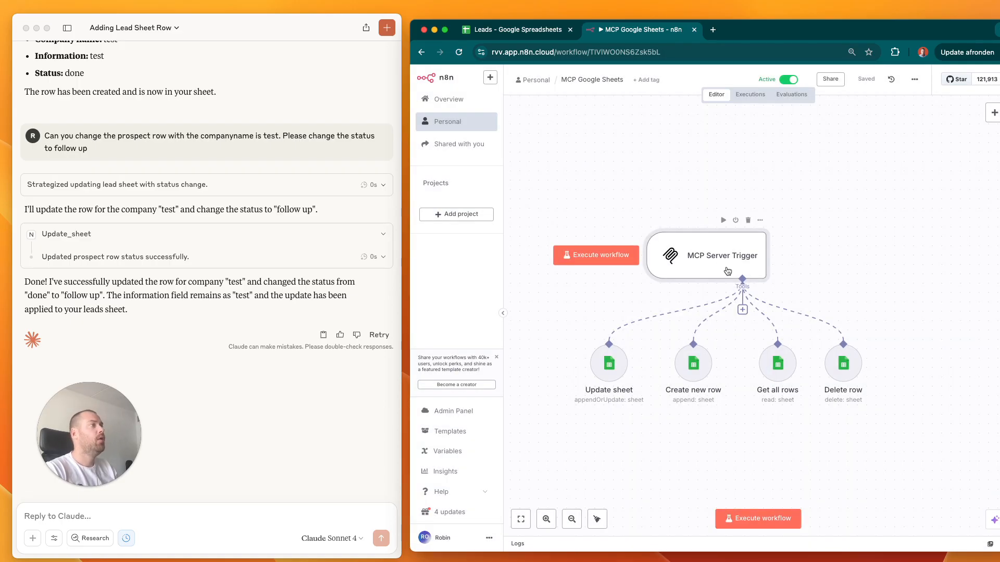
# Select the Update sheet, Delete row and Get all rows tool nodes in turn to review them
pyautogui.click(608, 364)
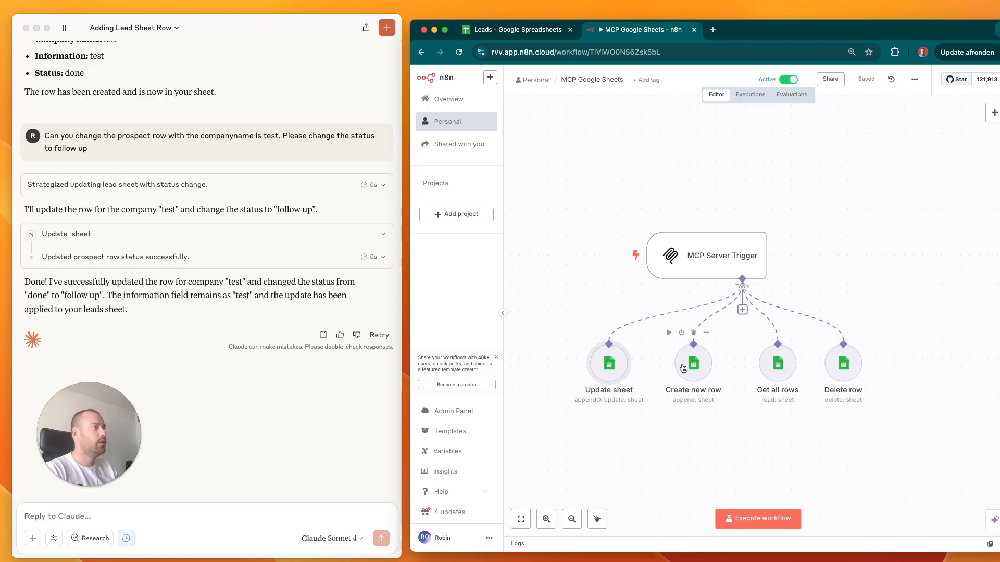
pyautogui.click(842, 364)
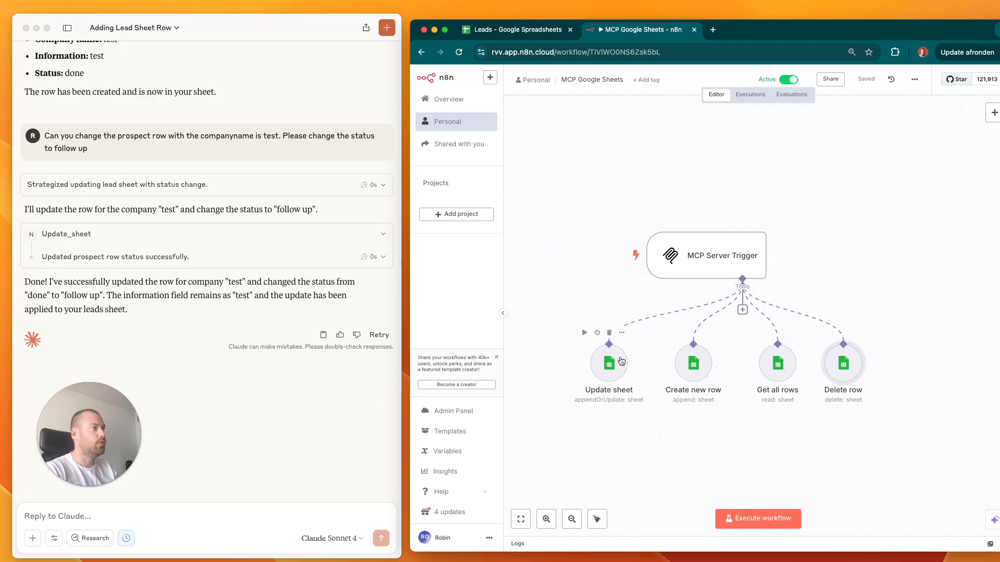
pyautogui.click(601, 365)
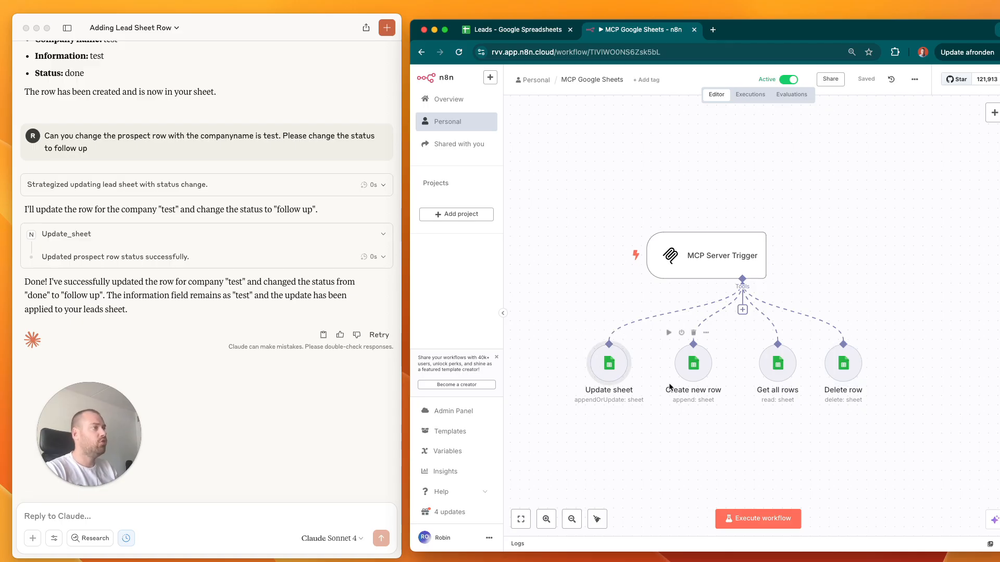
pyautogui.click(777, 364)
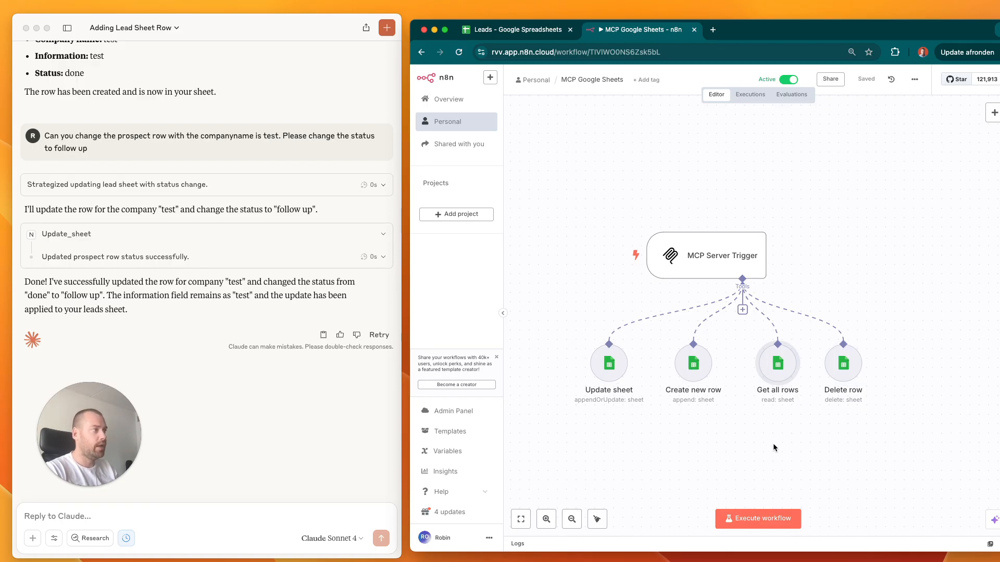
pyautogui.click(844, 364)
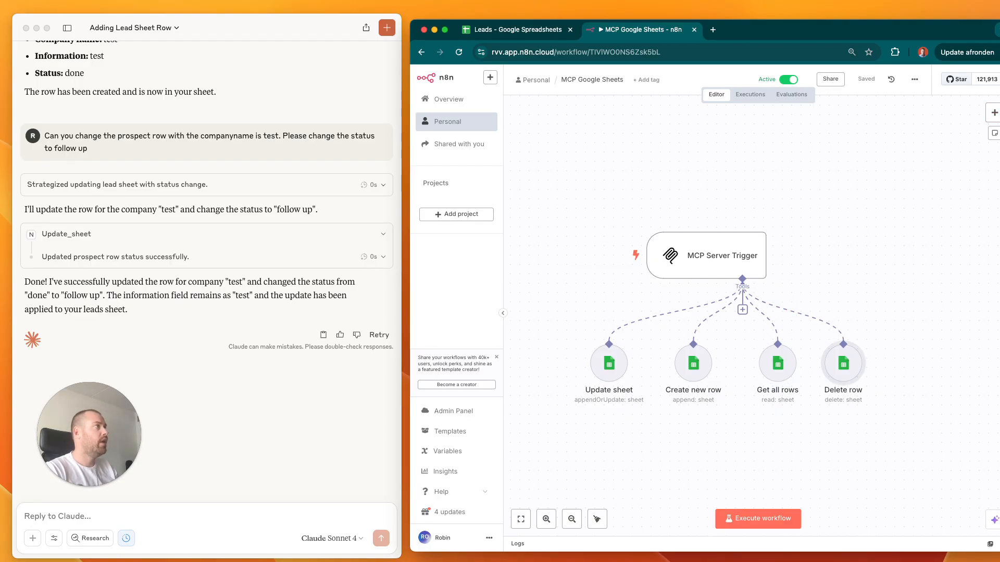
# Attach a Google Sheets tool to the trigger and review the Get all rows tool's operations
pyautogui.click(950, 112)
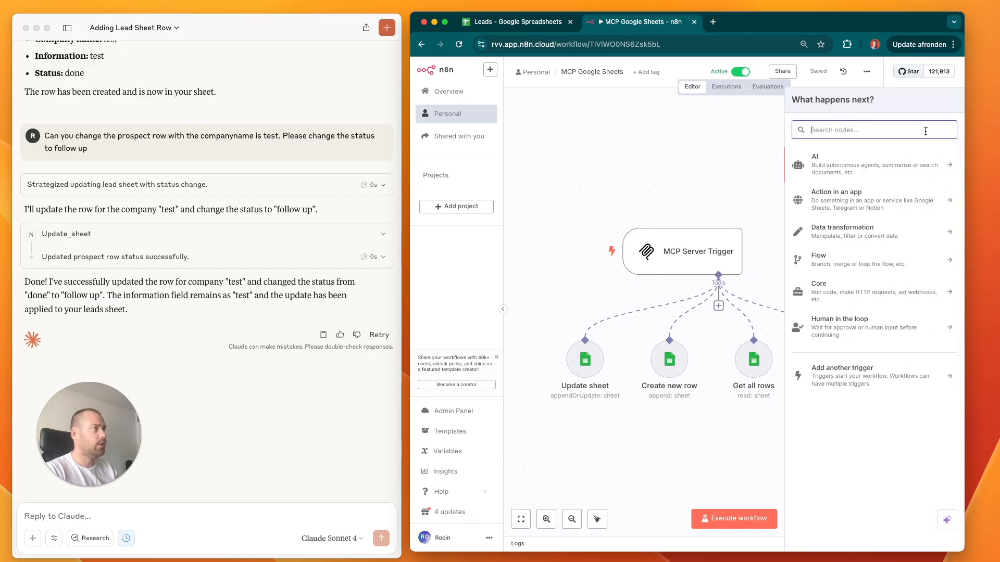
pyautogui.write('google she')
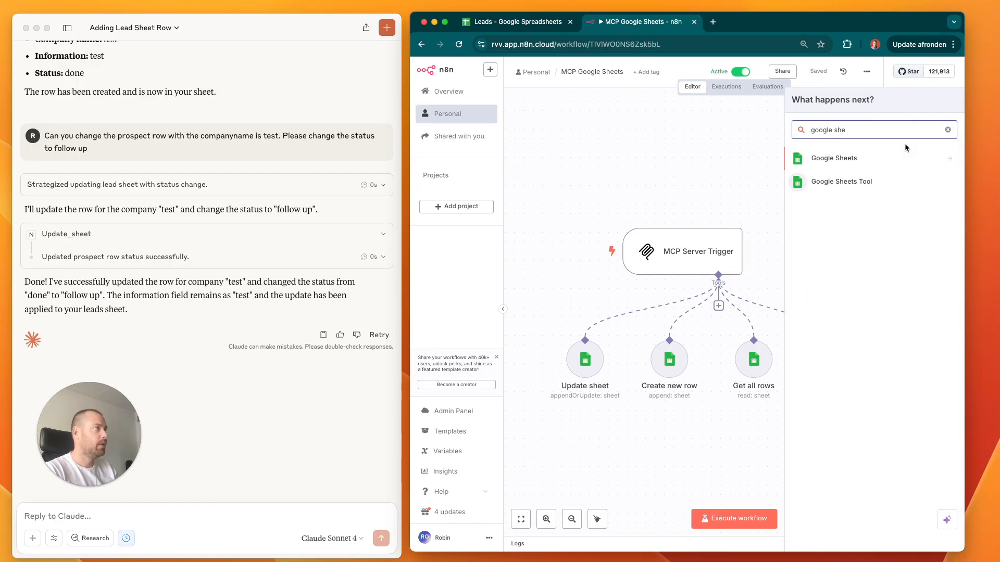
pyautogui.click(841, 182)
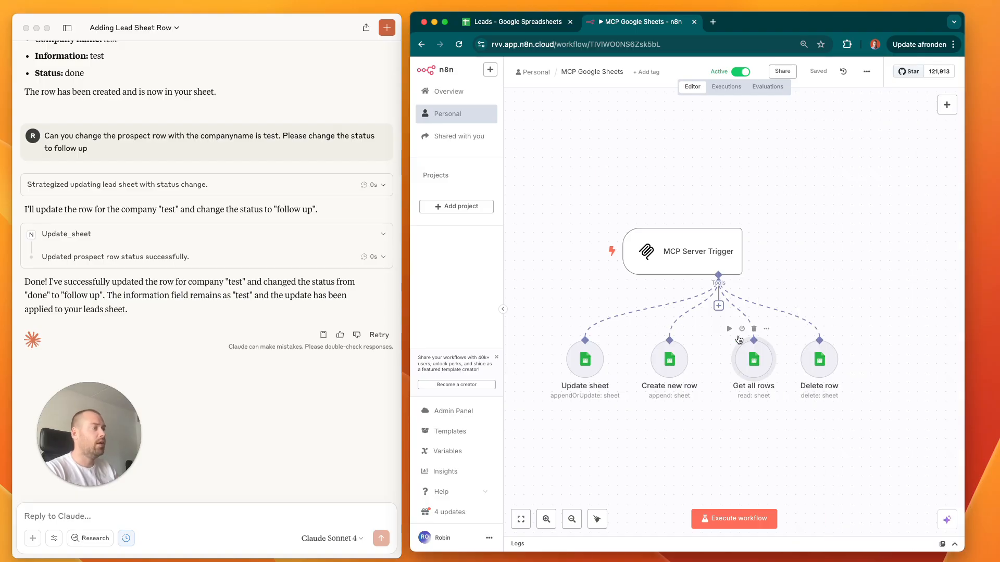
pyautogui.doubleClick(754, 360)
pyautogui.click(686, 230)
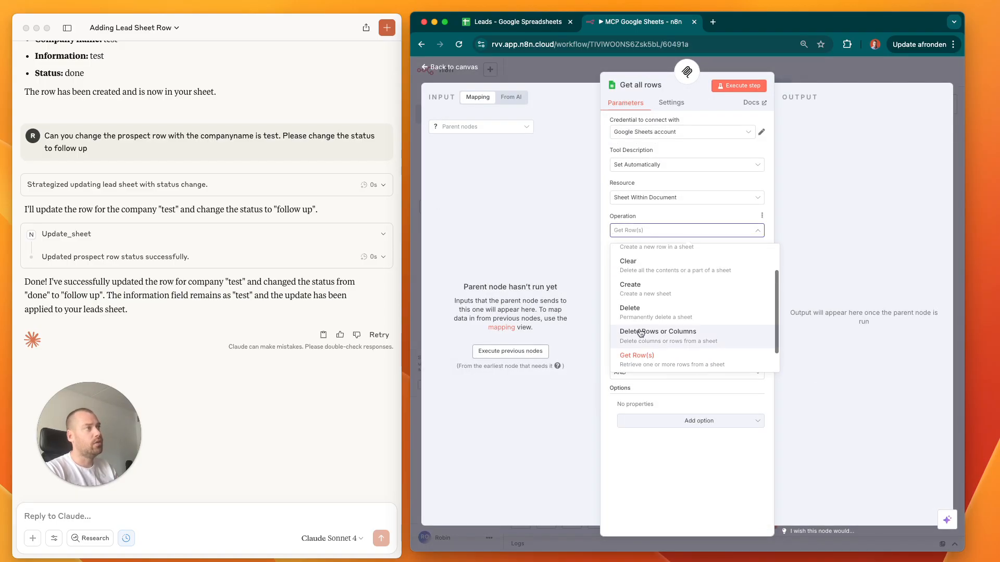
pyautogui.scroll(-2, 641, 335)
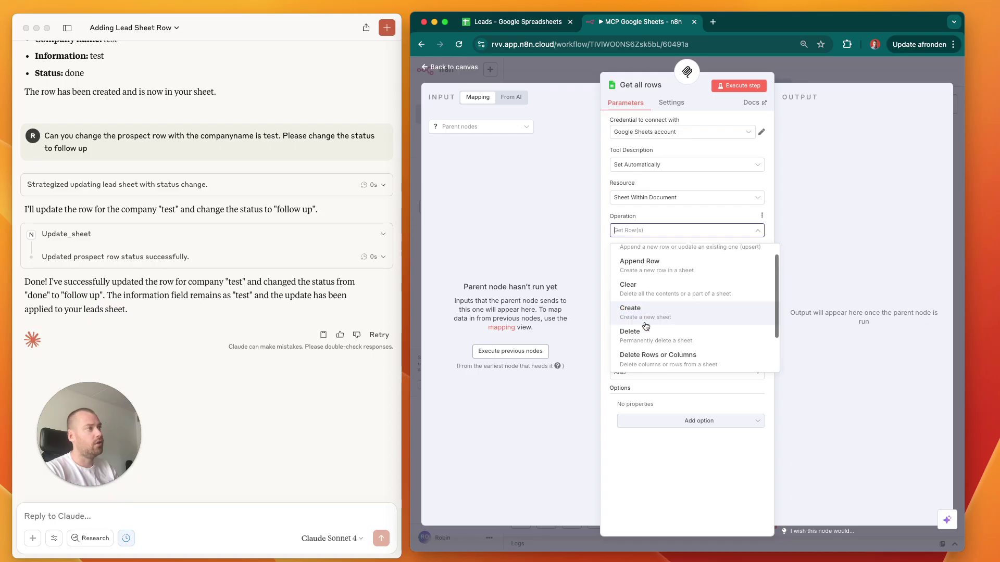
pyautogui.click(853, 66)
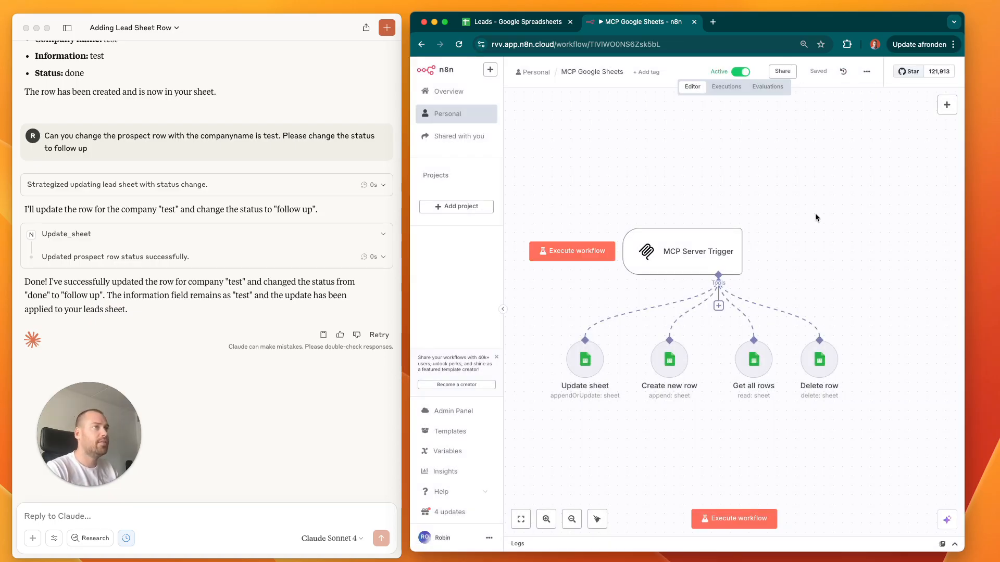
# Show the MCP Server Trigger's production URL ending in /mcp/wordpress/sse
pyautogui.doubleClick(703, 257)
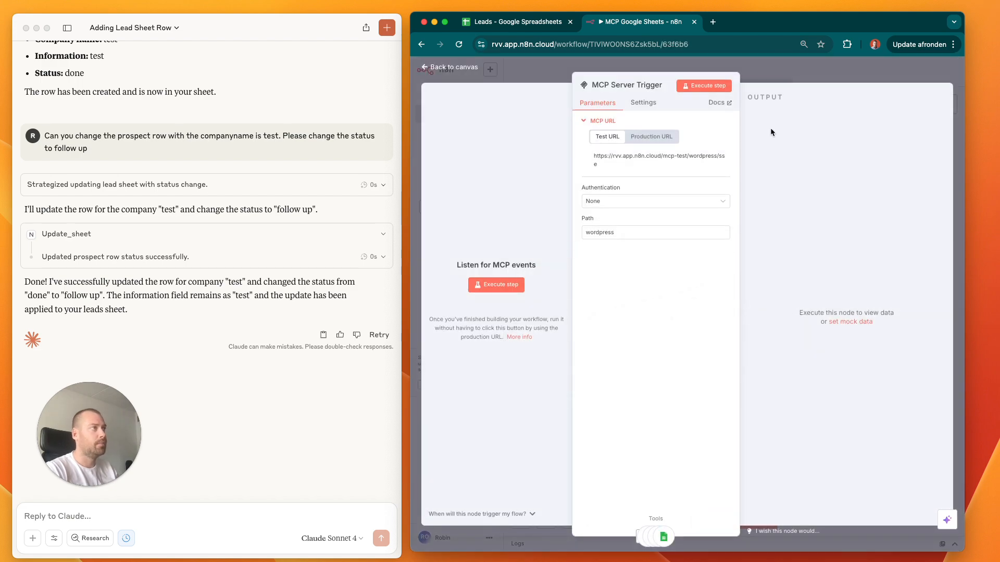
pyautogui.click(651, 136)
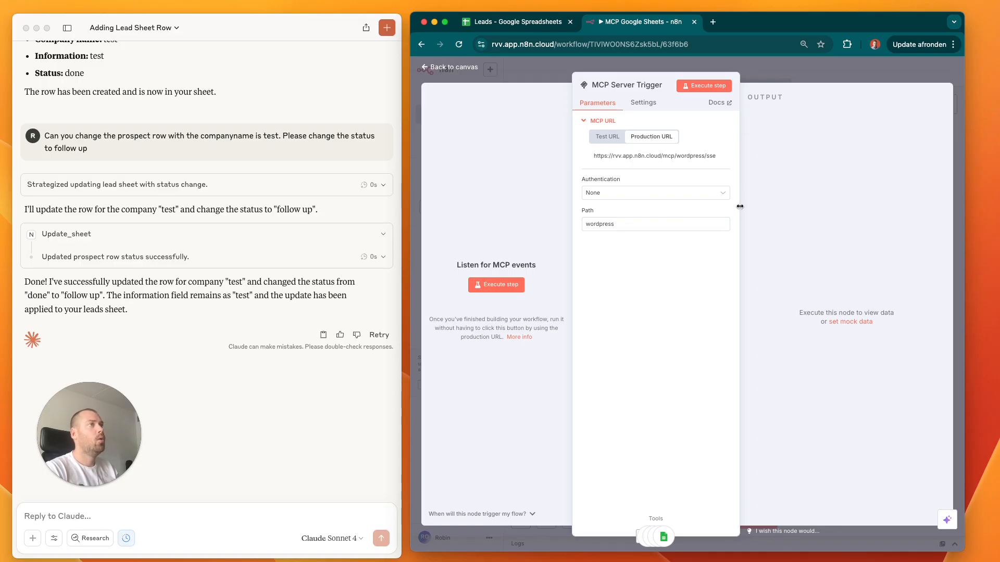
pyautogui.click(304, 73)
pyautogui.moveTo(241, 91)
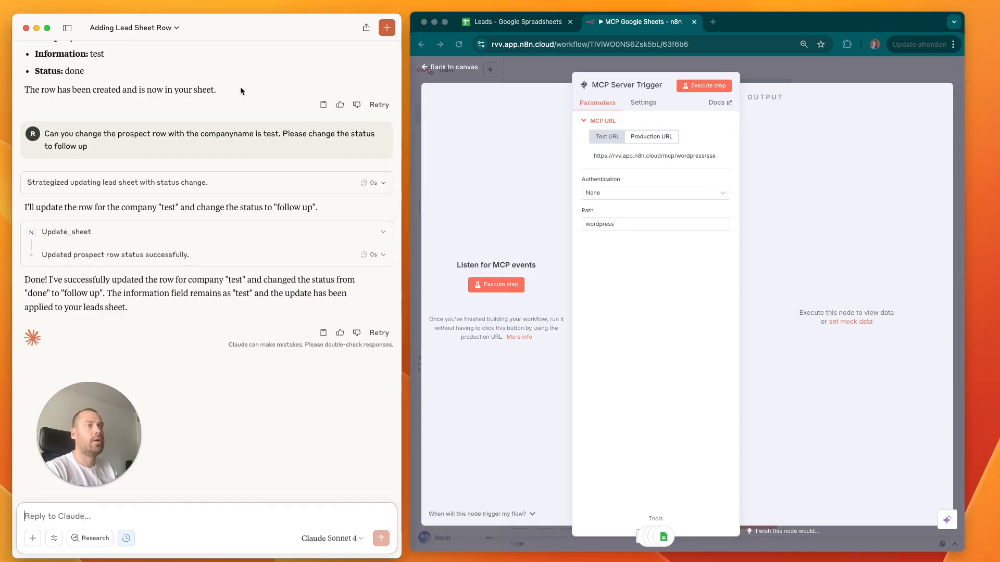
# Reach Claude's Developer settings listing the running n8n MCP server and choose Edit Config
pyautogui.click(68, 27)
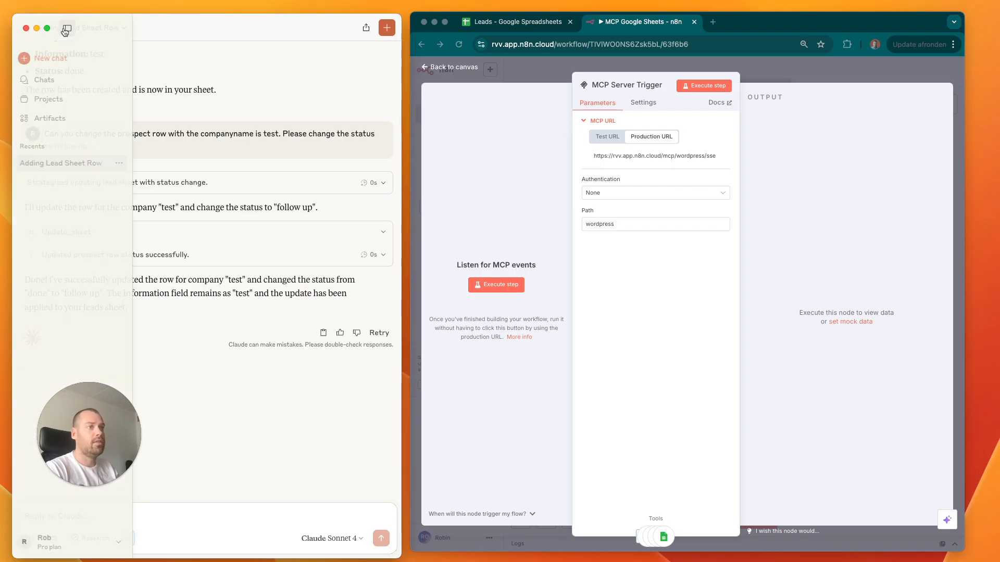
pyautogui.click(45, 541)
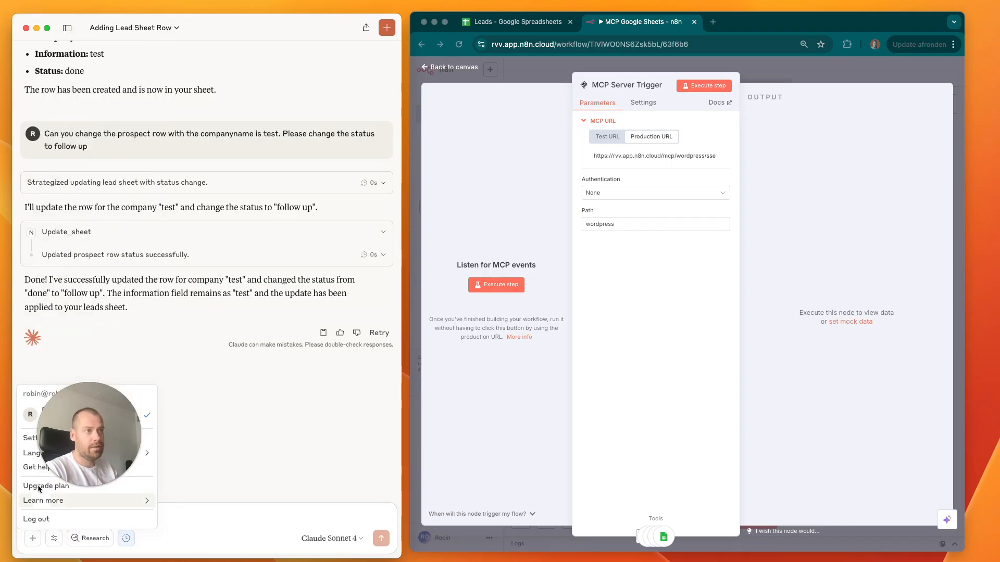
pyautogui.click(28, 436)
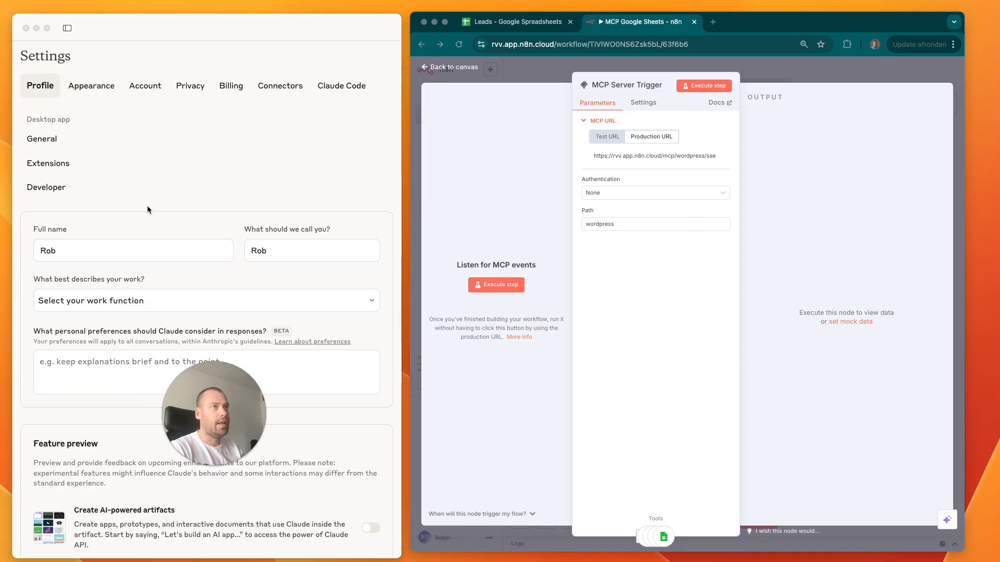
pyautogui.click(47, 186)
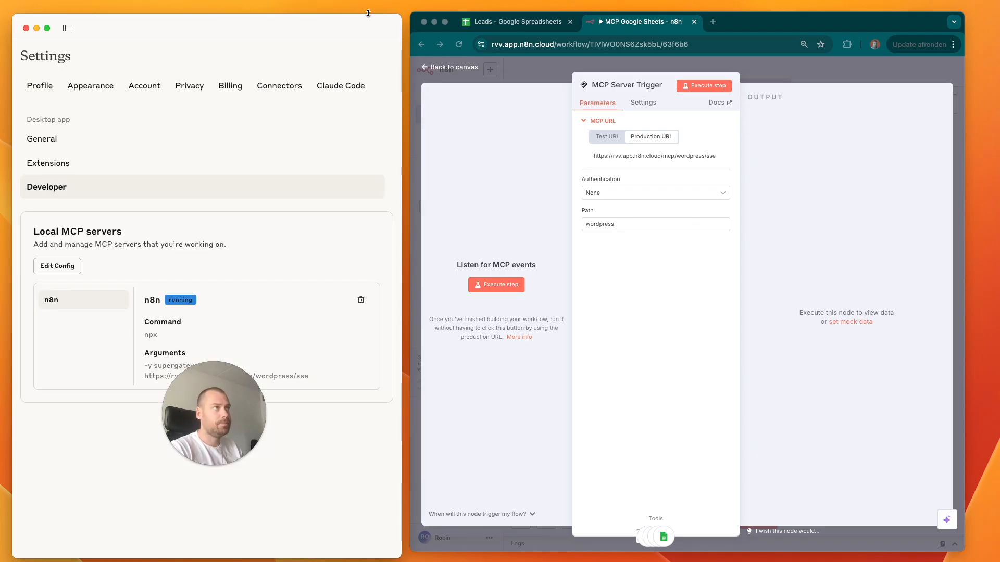
pyautogui.moveTo(401, 17); pyautogui.dragTo(649, 19)
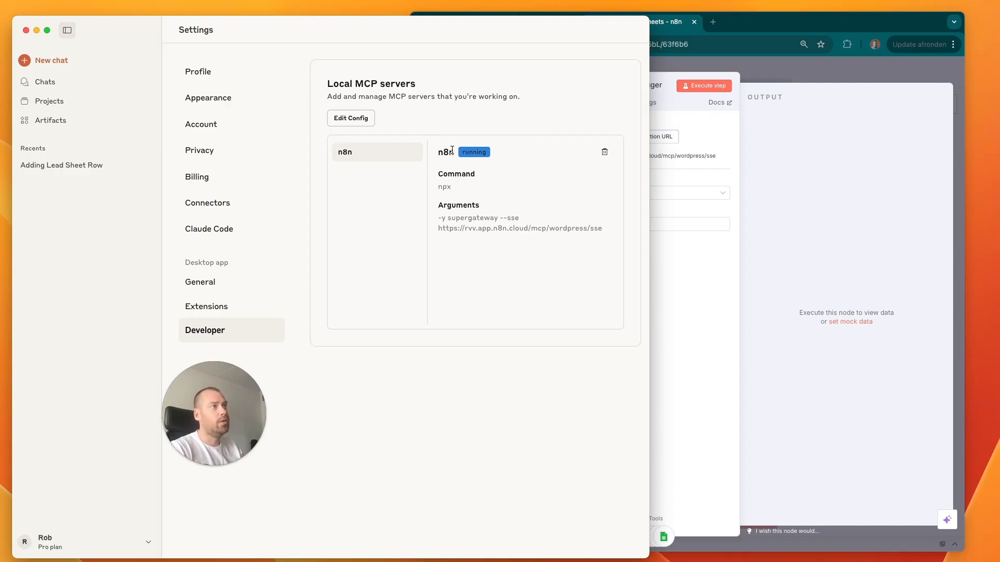
pyautogui.click(344, 119)
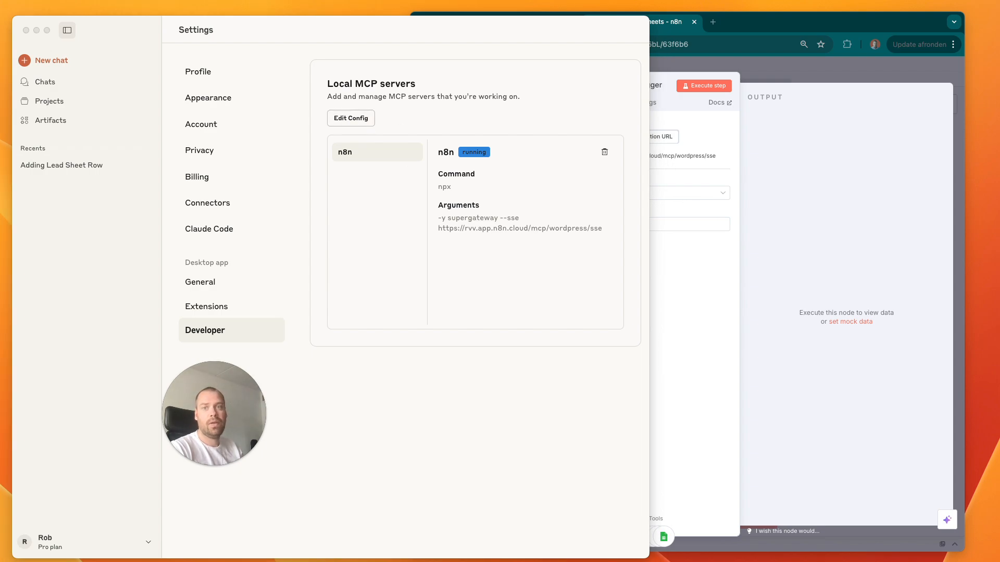
# Open claude_desktop_config.json in TextEdit from Finder and arrange its window
pyautogui.moveTo(47, 109); pyautogui.dragTo(85, 257)
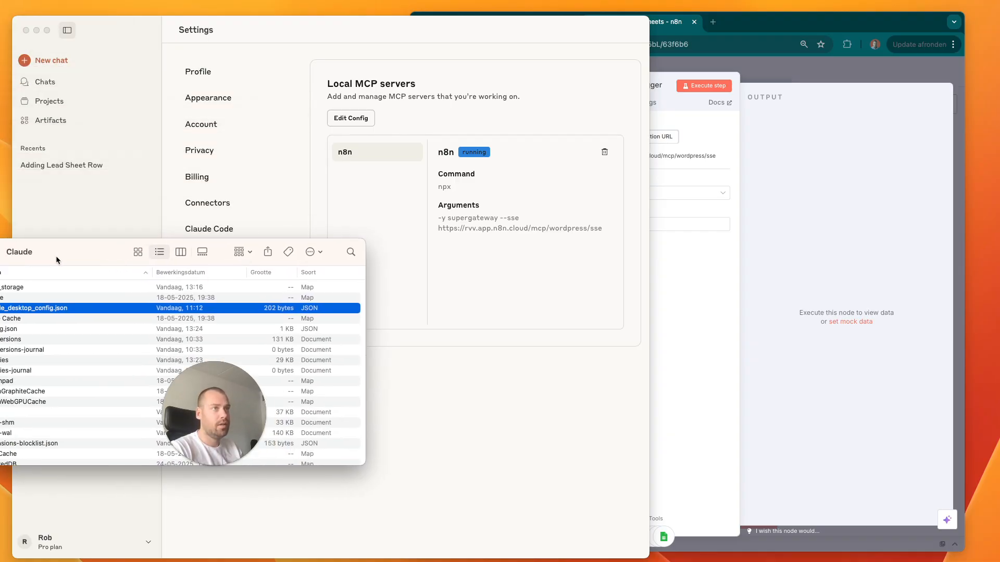
pyautogui.rightClick(75, 310)
pyautogui.moveTo(100, 327)
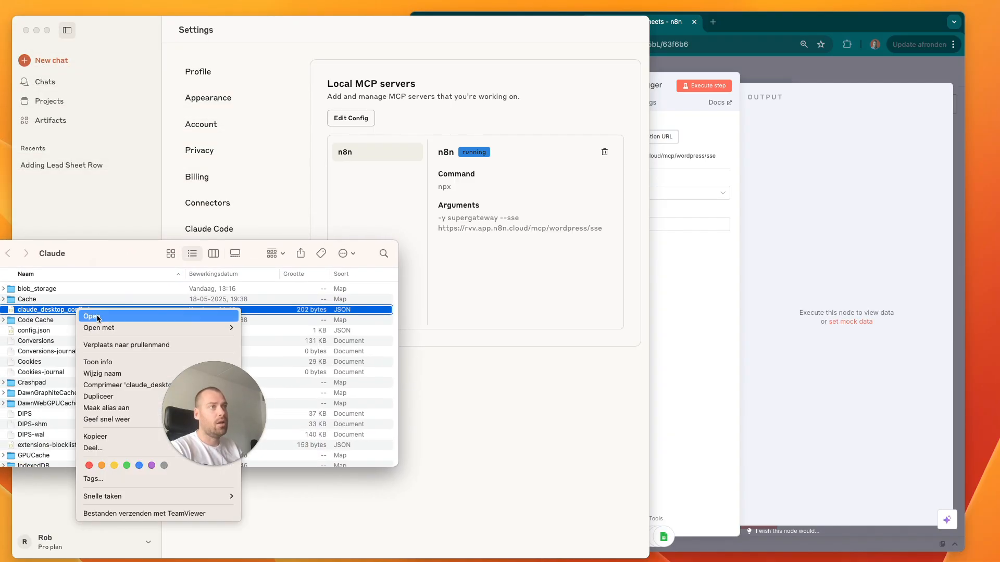
pyautogui.click(310, 380)
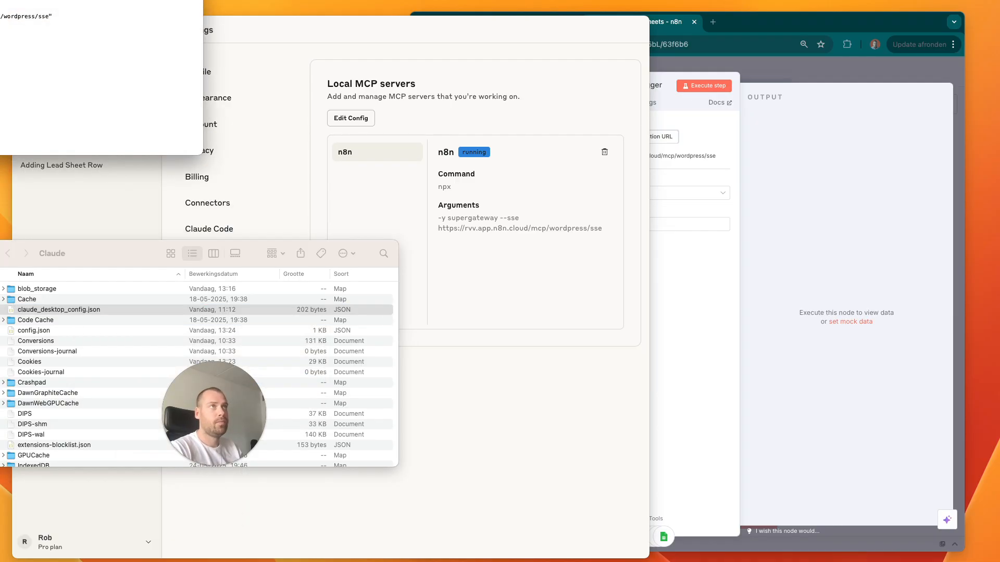
pyautogui.moveTo(117, 8); pyautogui.dragTo(350, 128)
pyautogui.click(105, 268)
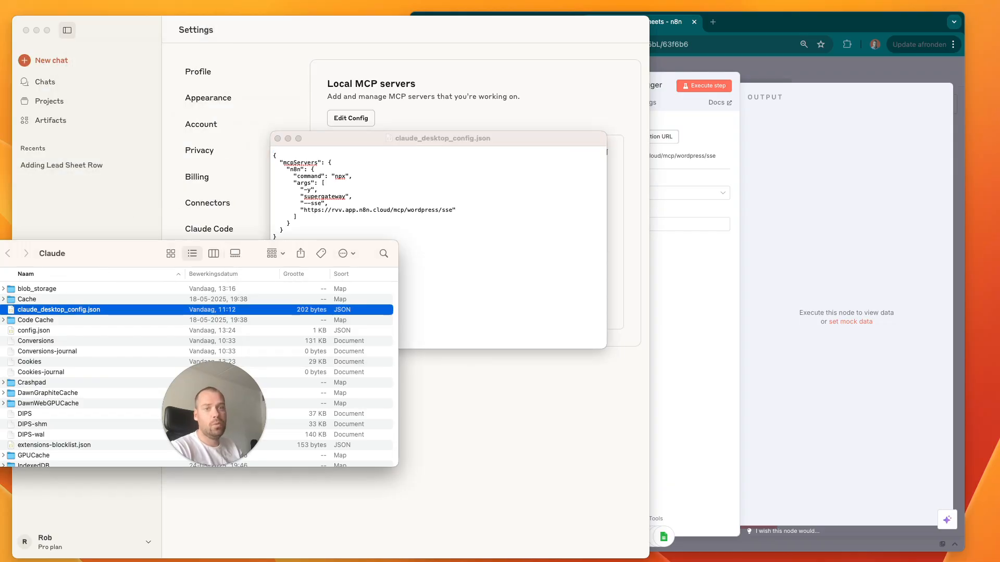
pyautogui.press('super+w')
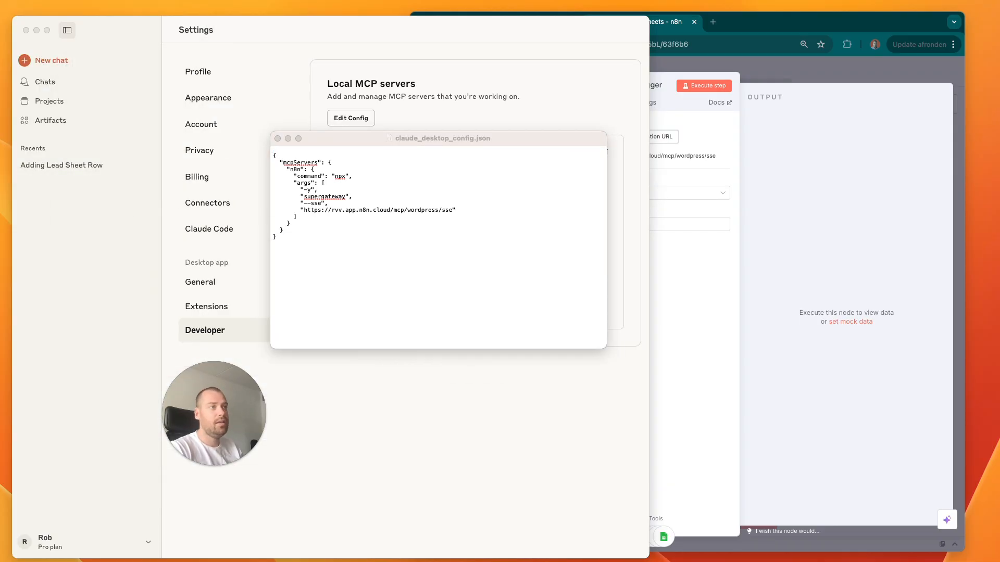
pyautogui.moveTo(217, 407); pyautogui.dragTo(73, 432)
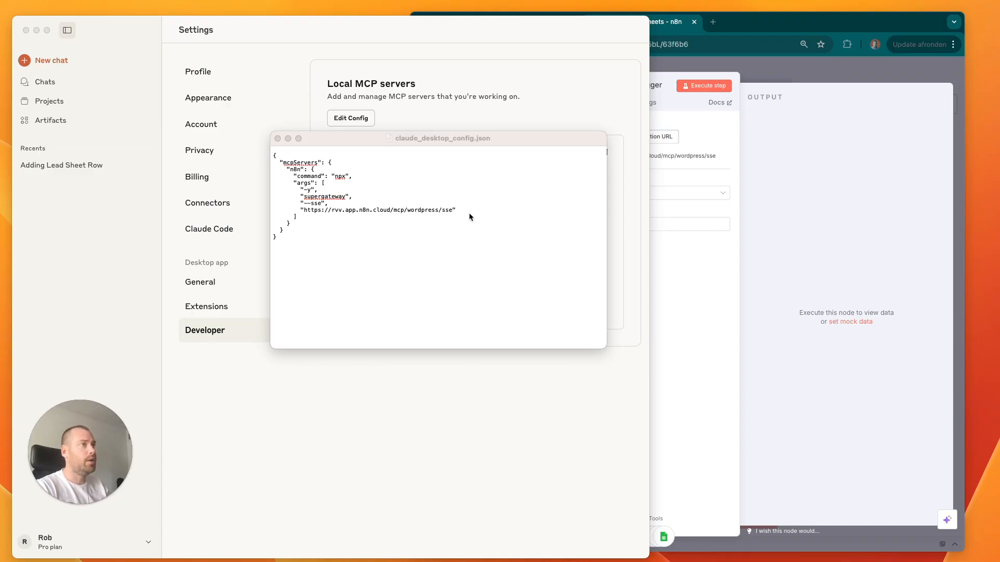
pyautogui.moveTo(368, 139); pyautogui.dragTo(407, 197)
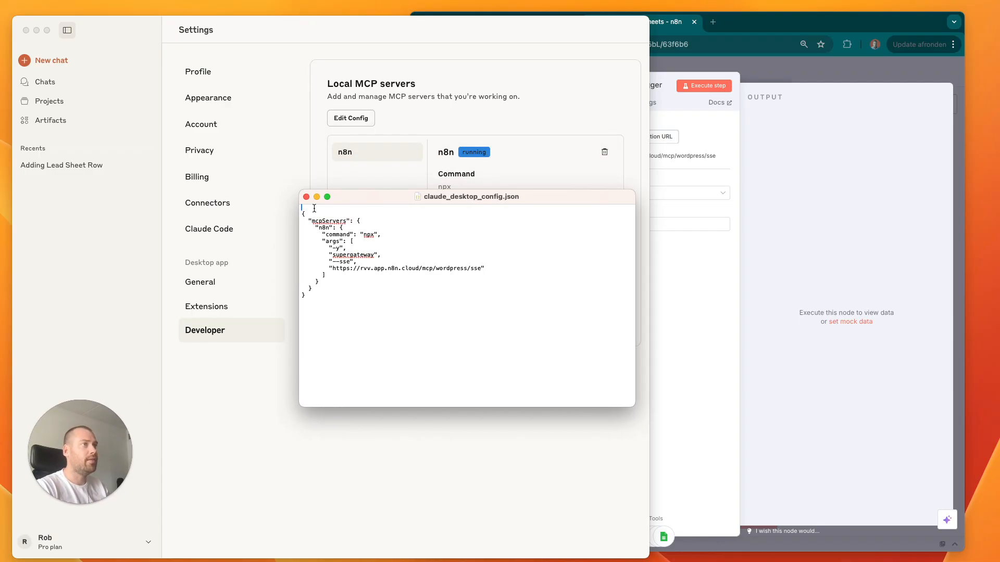
# Compare the n8n server URL in the config against n8n's production MCP URL
pyautogui.moveTo(302, 212); pyautogui.dragTo(346, 360)
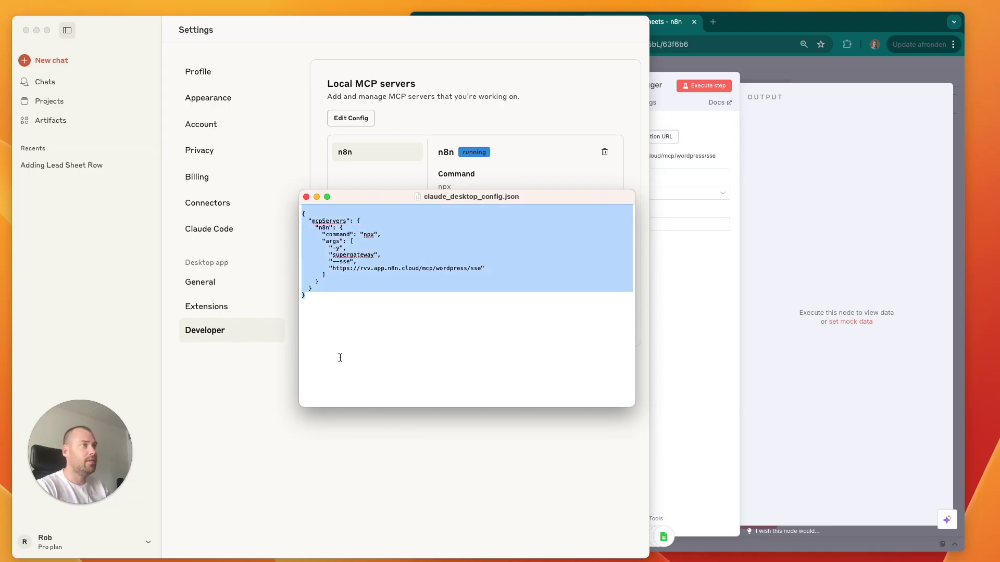
pyautogui.click(365, 254)
pyautogui.moveTo(349, 220); pyautogui.dragTo(305, 295)
pyautogui.click(367, 300)
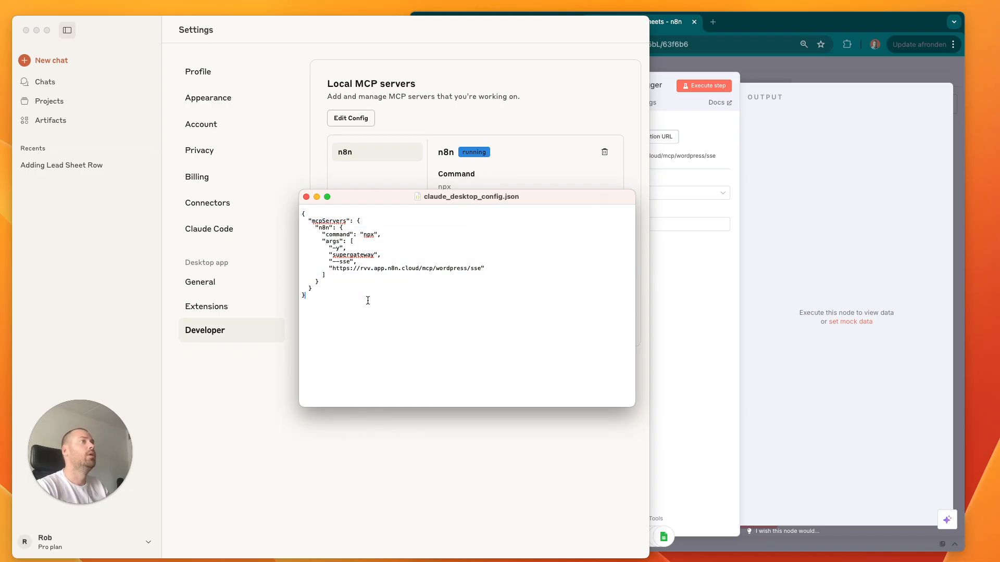
pyautogui.moveTo(456, 205); pyautogui.dragTo(341, 202)
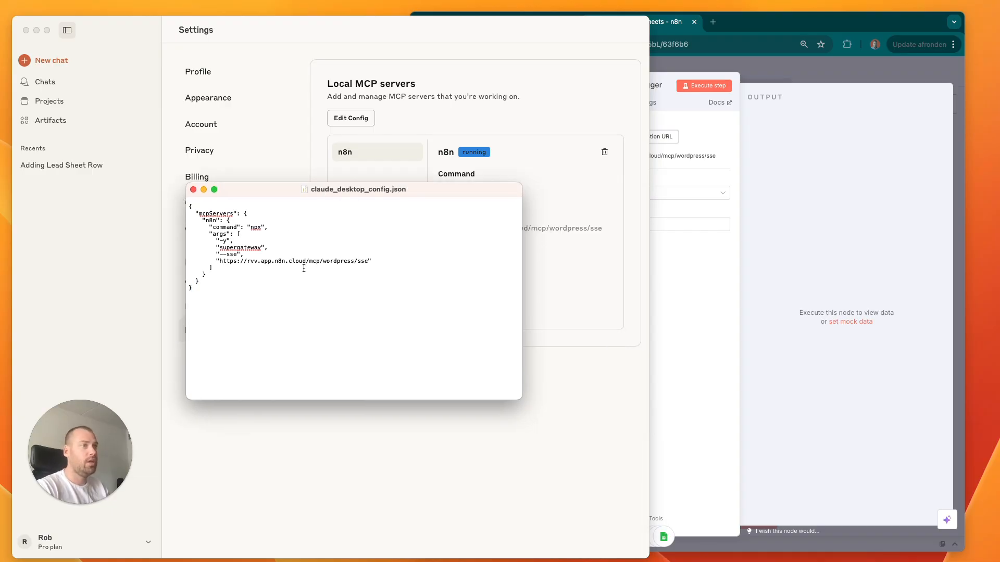
pyautogui.click(723, 286)
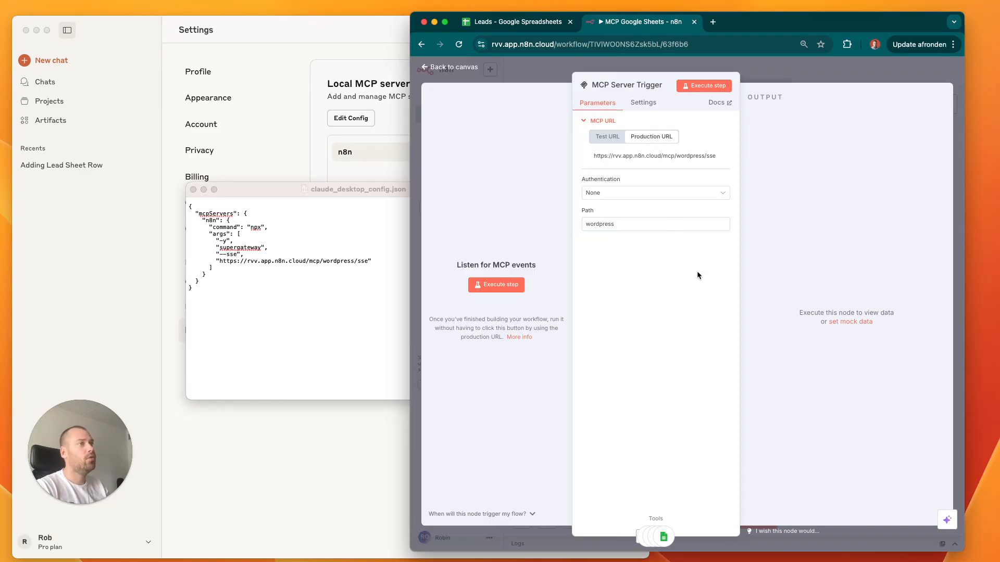
pyautogui.click(649, 156)
pyautogui.click(207, 266)
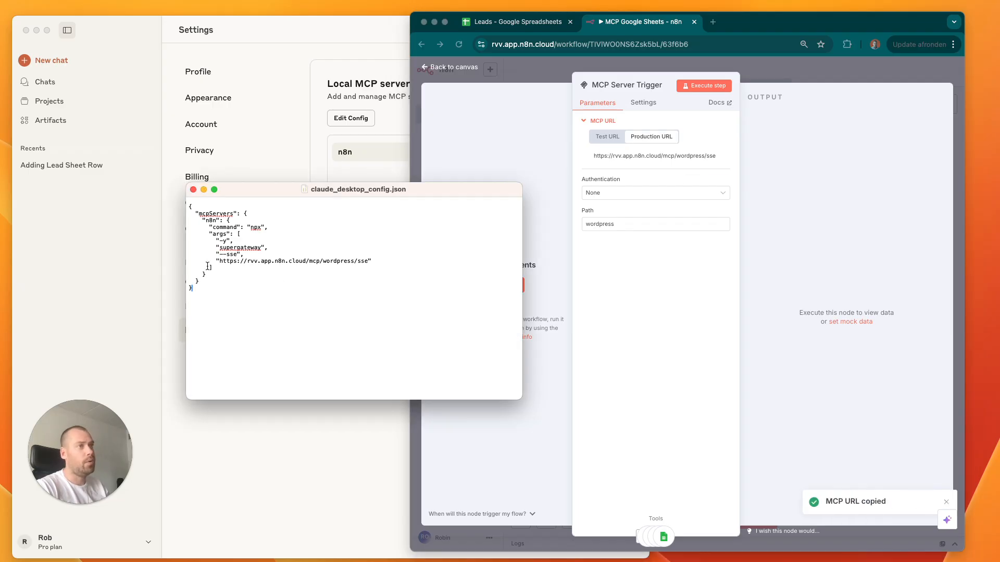
pyautogui.moveTo(221, 261); pyautogui.dragTo(373, 263)
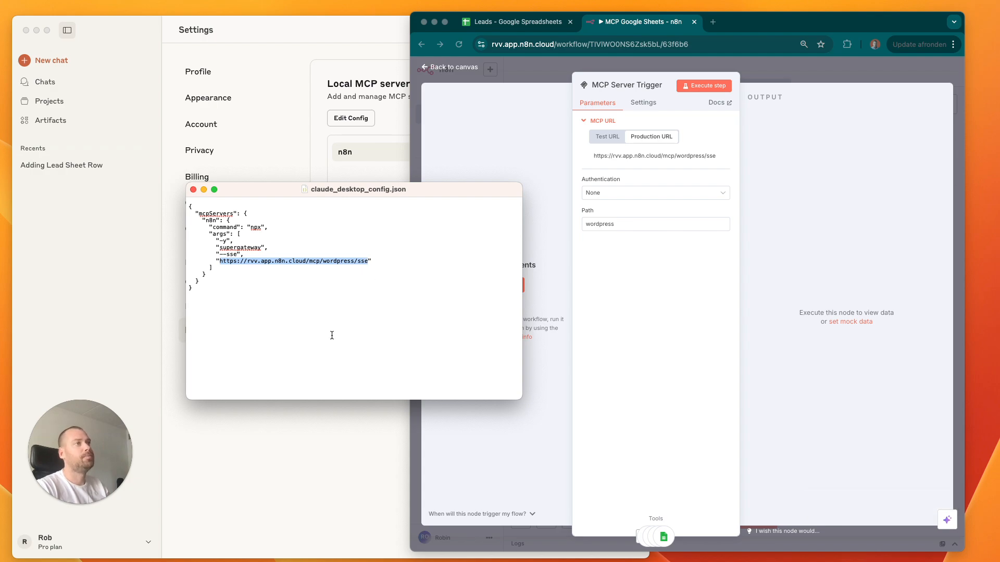
# Close the config, list the n8n connector's four tools in a new Claude chat, then return to n8n
pyautogui.click(191, 190)
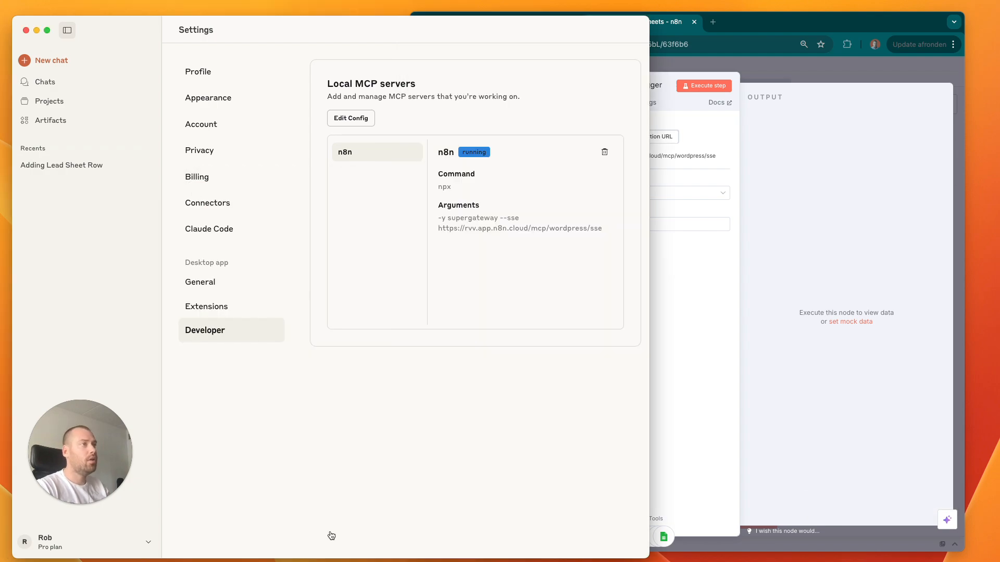
pyautogui.click(809, 110)
pyautogui.click(362, 453)
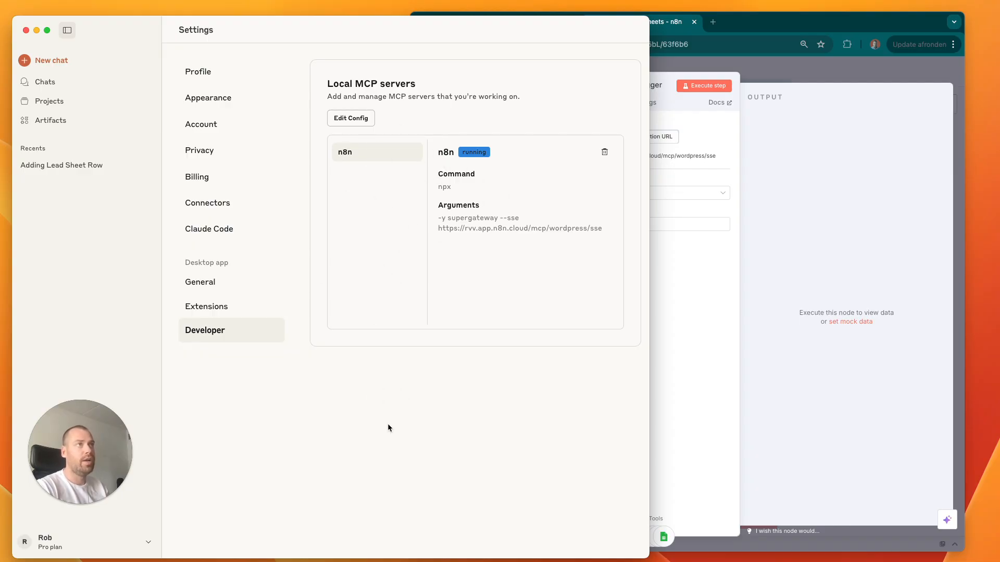
pyautogui.click(52, 60)
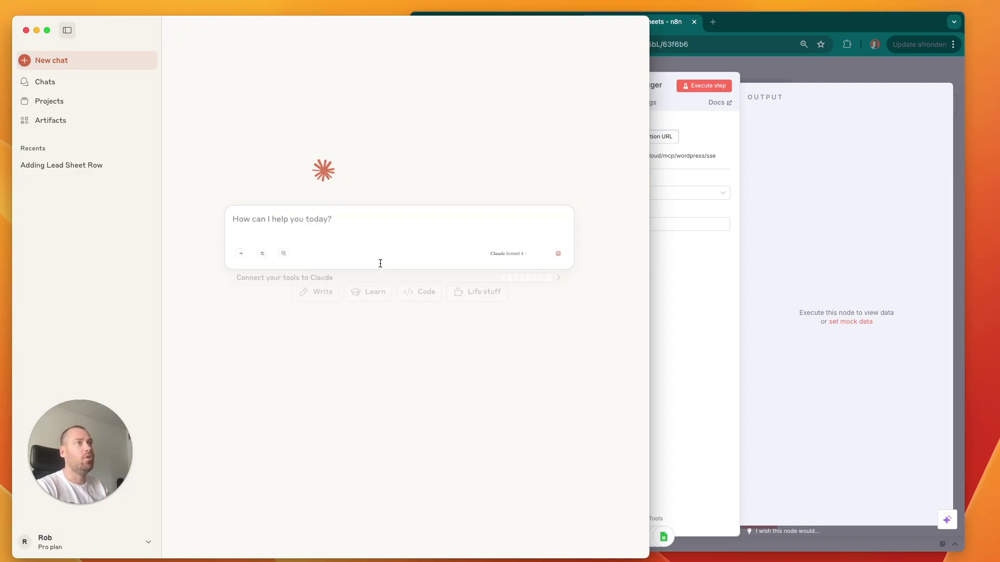
pyautogui.click(262, 253)
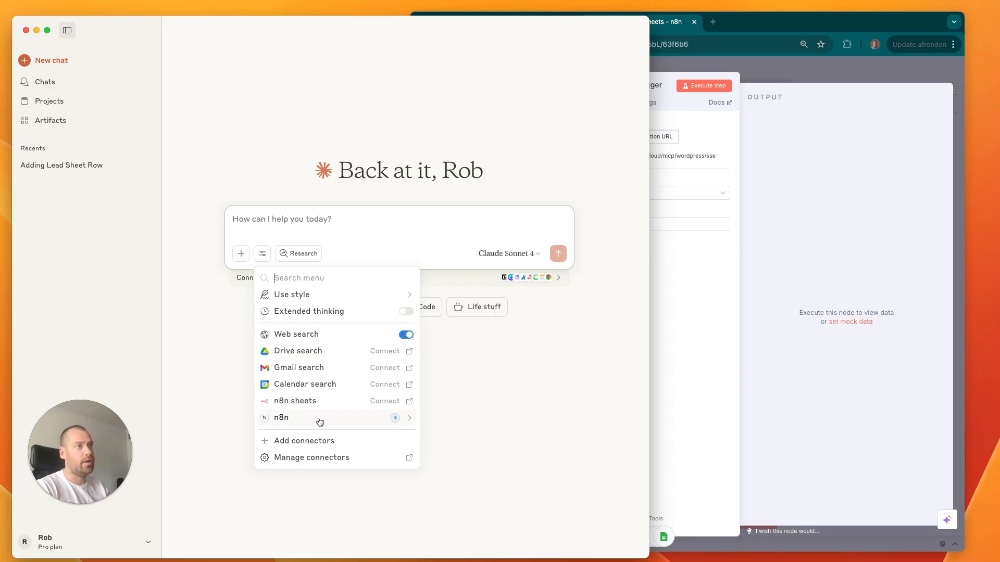
pyautogui.click(317, 422)
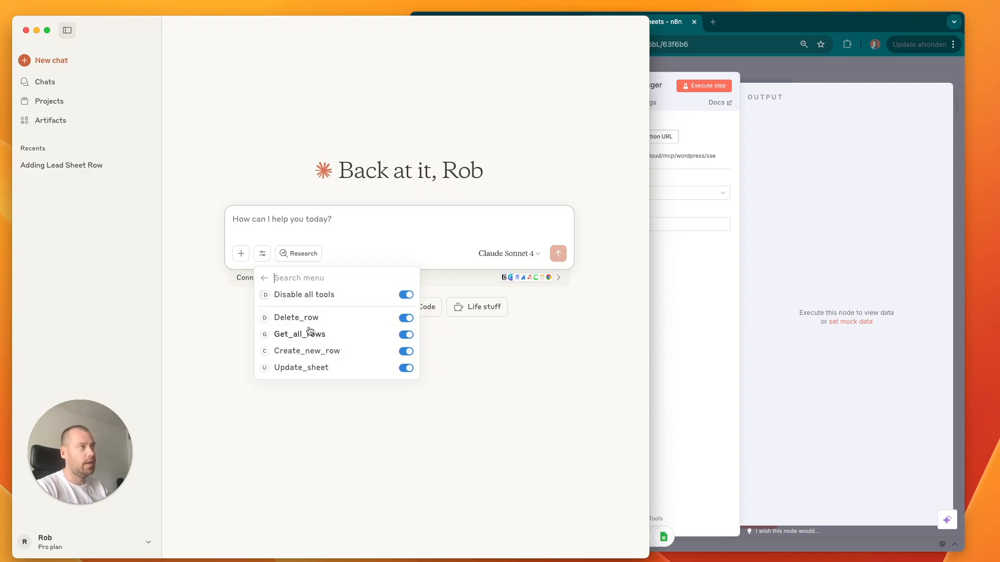
pyautogui.click(874, 230)
# Narrow the browser window and move the MCP Server Trigger node above its four tool nodes
pyautogui.click(450, 66)
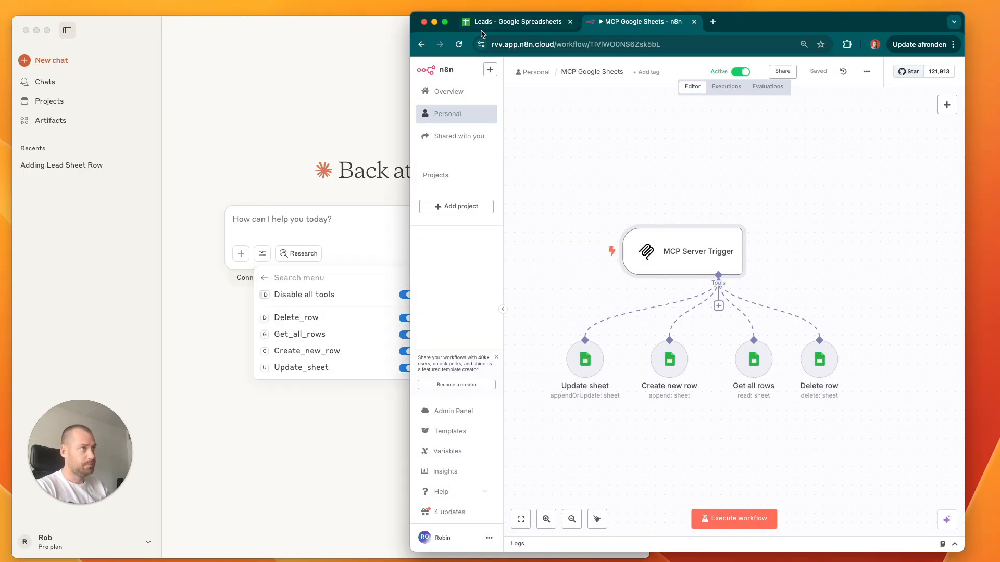
pyautogui.moveTo(411, 281); pyautogui.dragTo(530, 281)
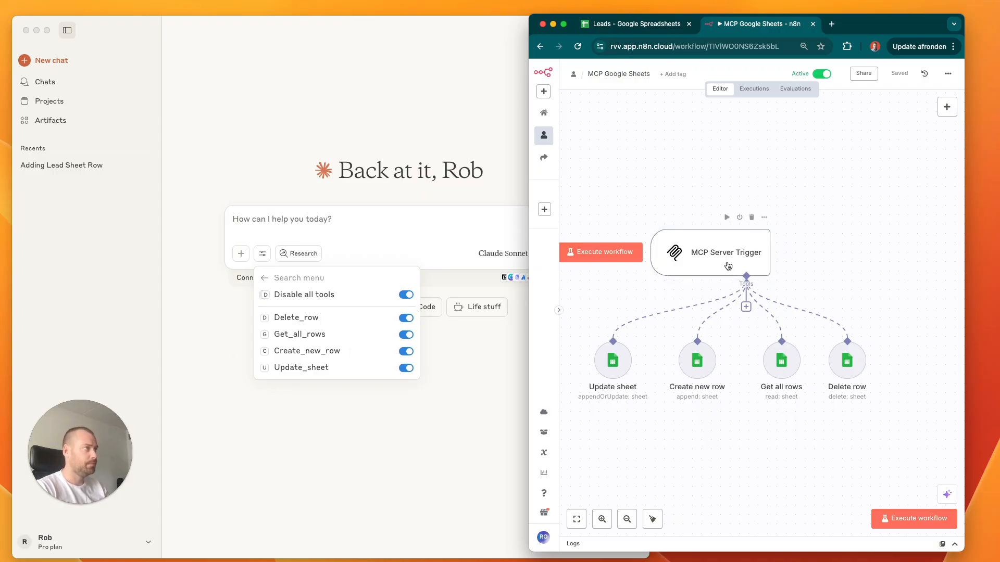
pyautogui.moveTo(726, 266); pyautogui.dragTo(755, 247)
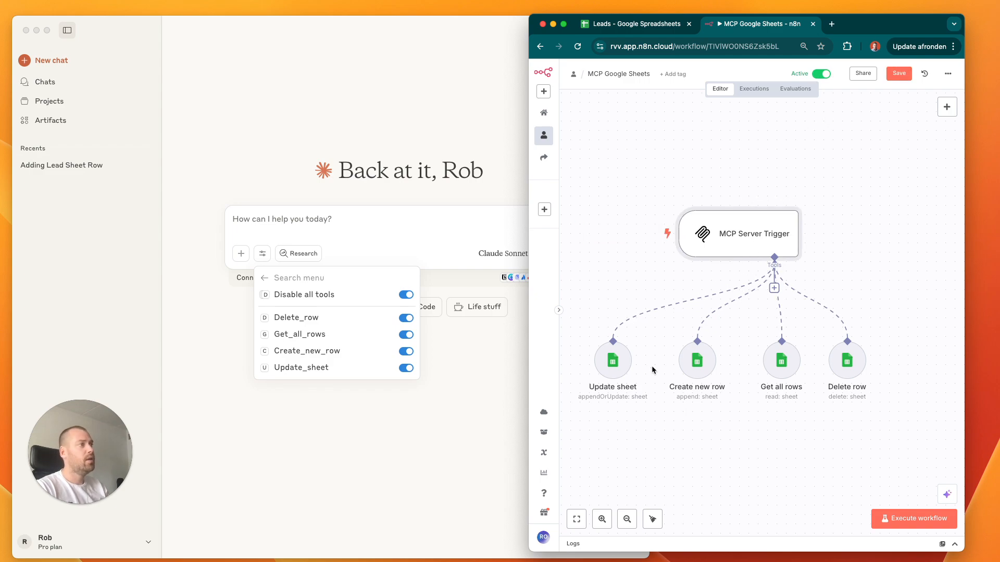
pyautogui.click(626, 361)
pyautogui.doubleClick(612, 361)
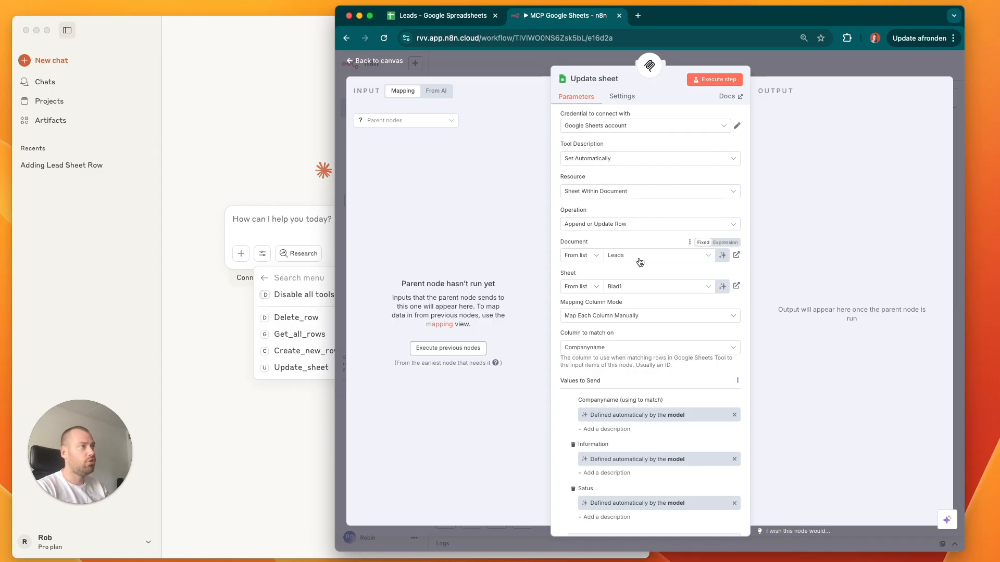
pyautogui.click(634, 225)
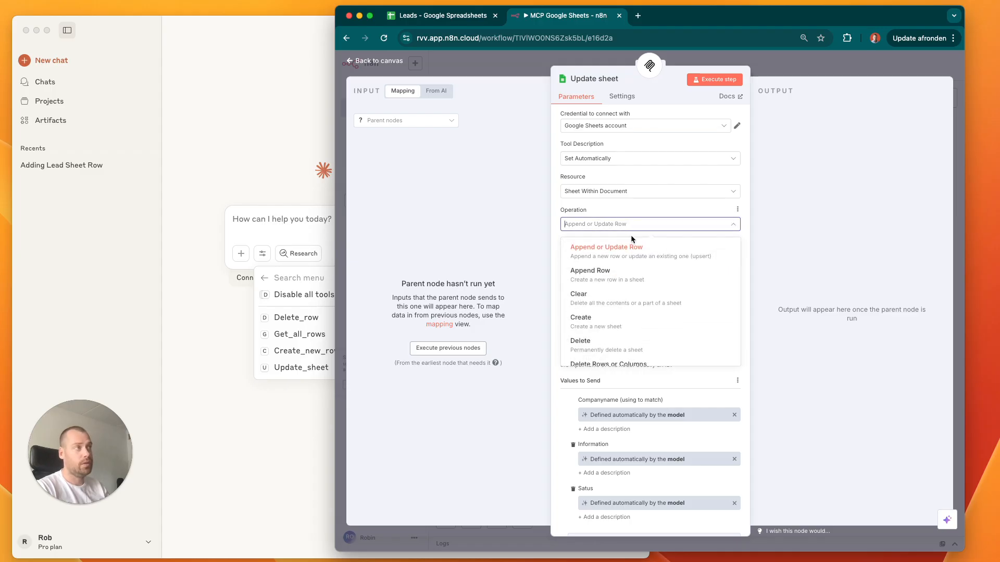
pyautogui.scroll(-1, 654, 260)
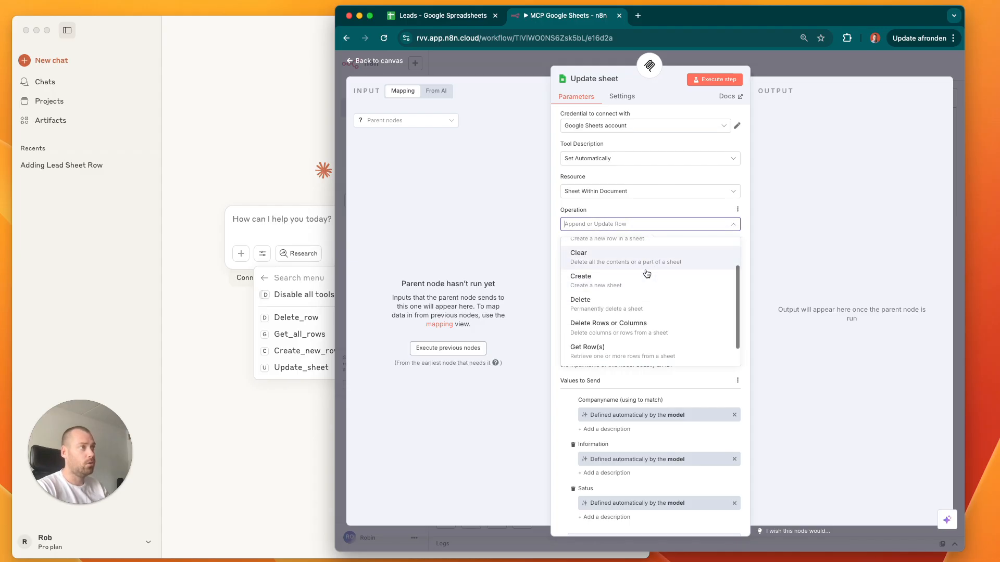
pyautogui.scroll(-1, 654, 260)
pyautogui.click(696, 214)
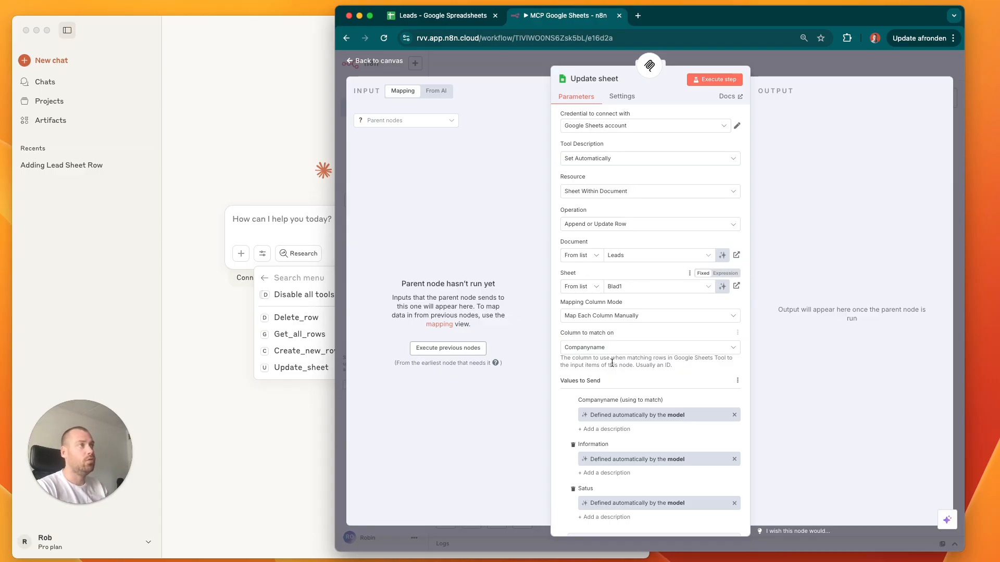
pyautogui.scroll(-3, 727, 390)
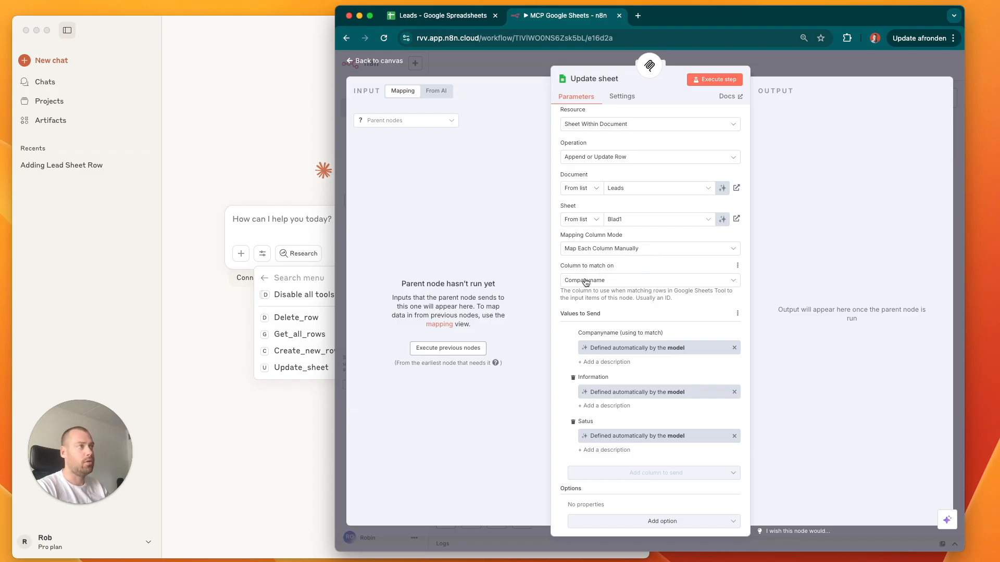
pyautogui.moveTo(603, 346); pyautogui.dragTo(738, 352)
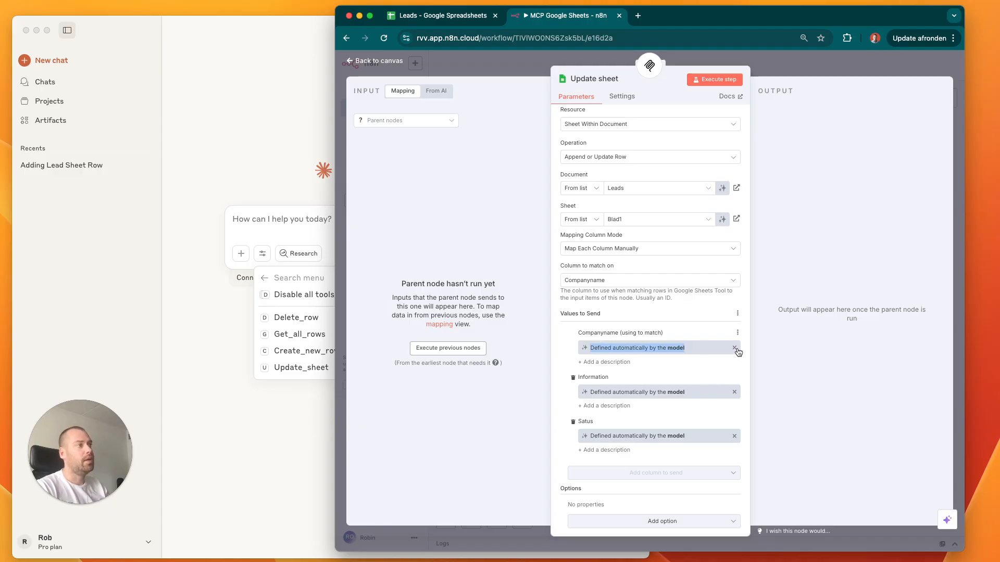
pyautogui.click(734, 348)
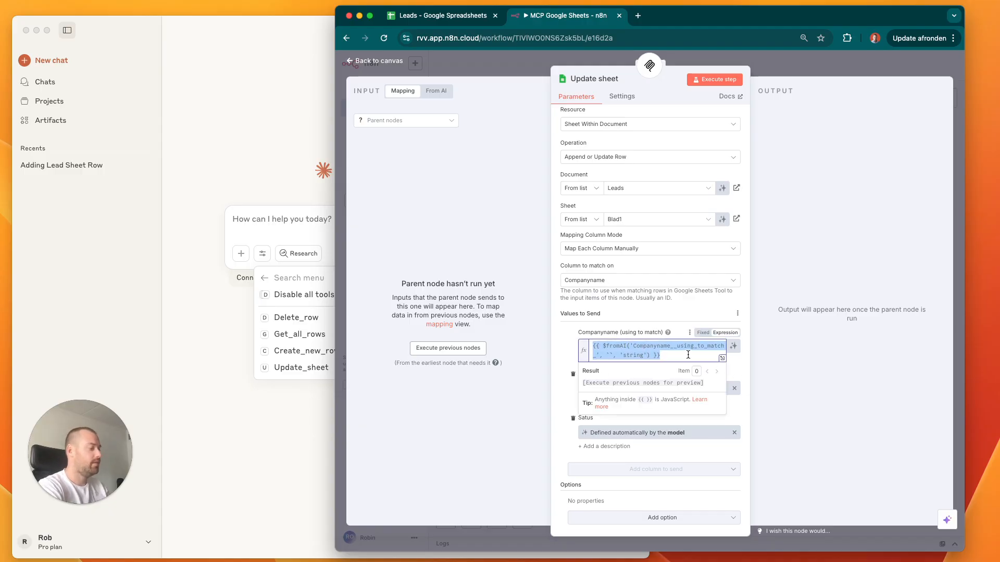
pyautogui.press('BackSpace')
pyautogui.click(735, 345)
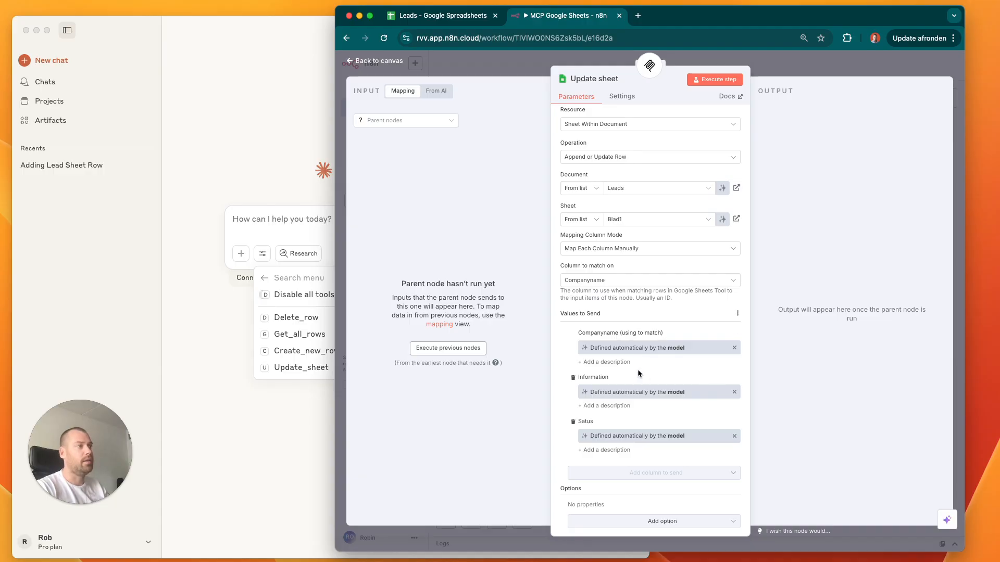
pyautogui.press('Escape')
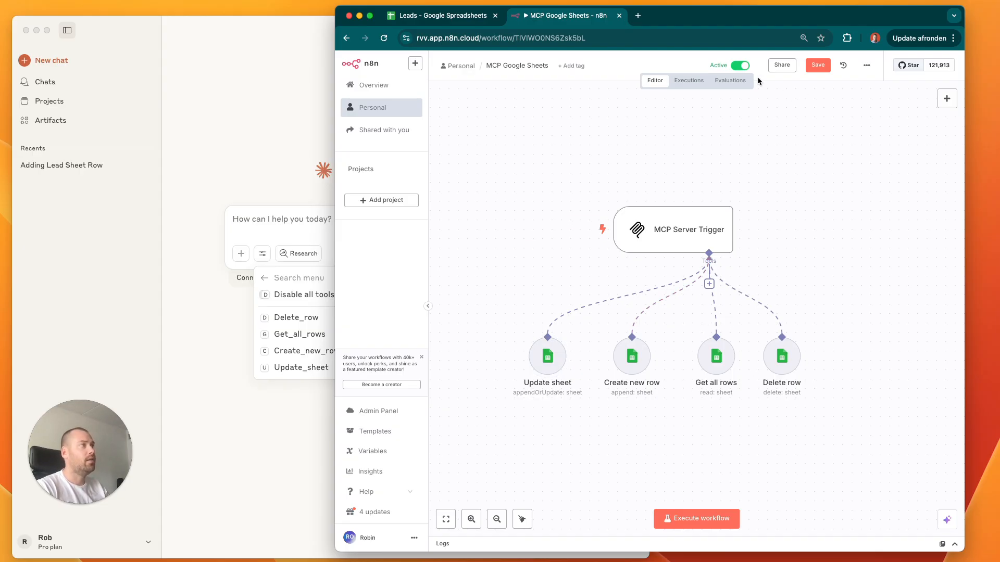
pyautogui.click(689, 81)
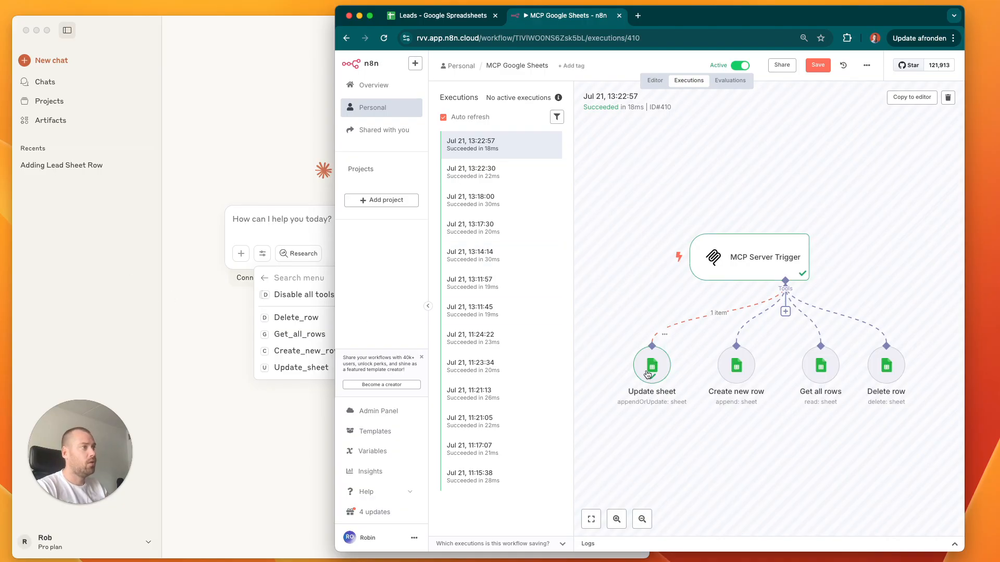
pyautogui.doubleClick(649, 375)
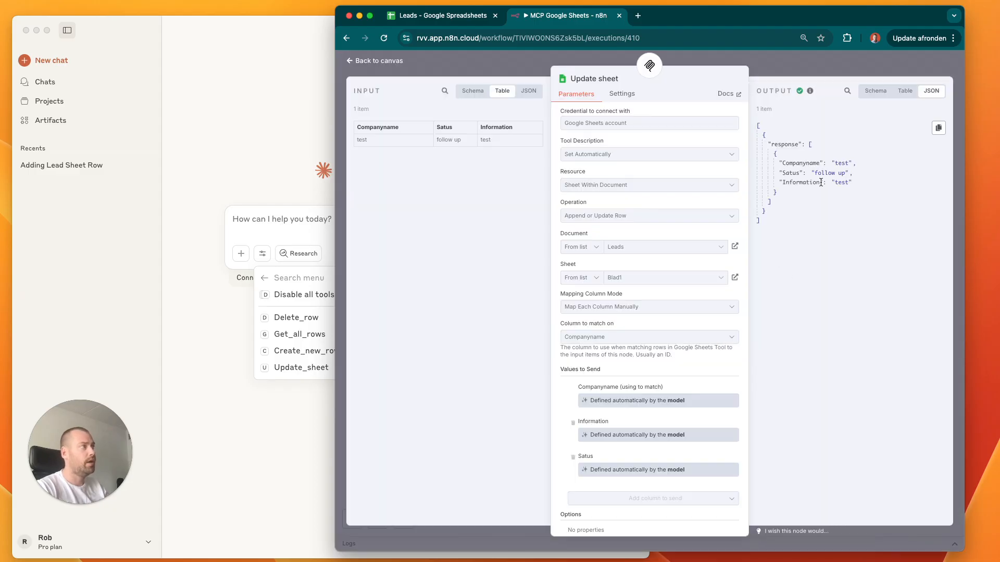
pyautogui.click(782, 72)
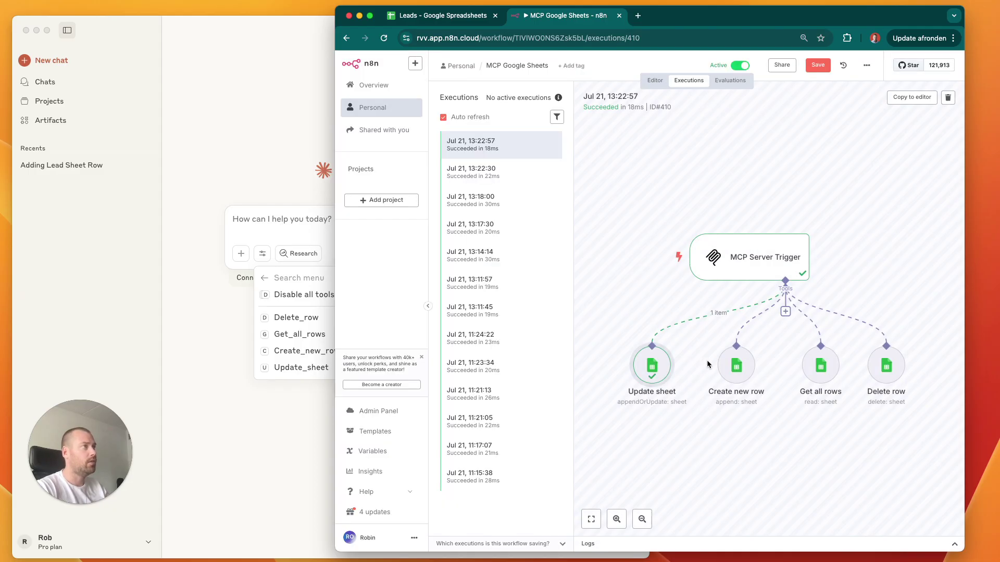
pyautogui.click(490, 175)
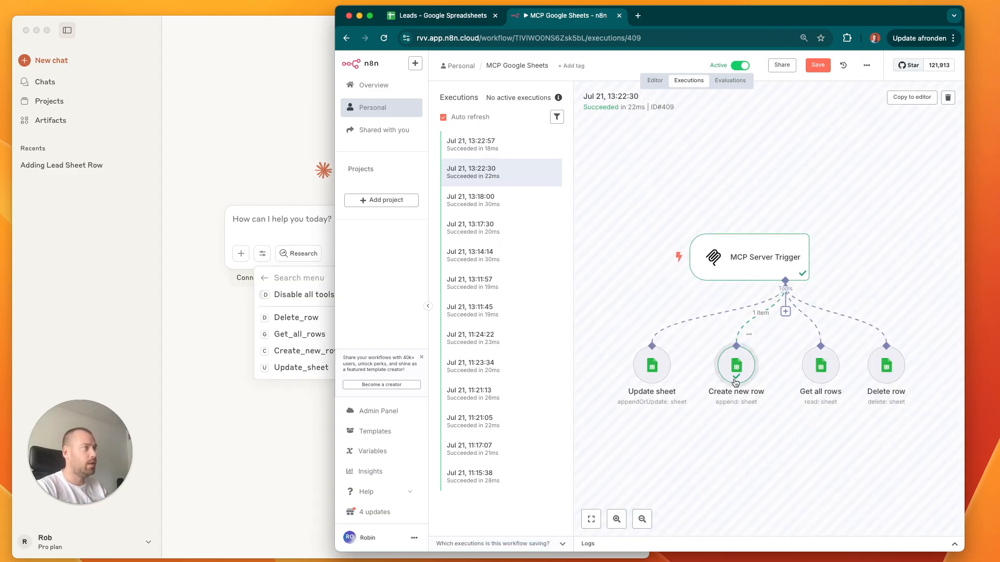
pyautogui.doubleClick(735, 375)
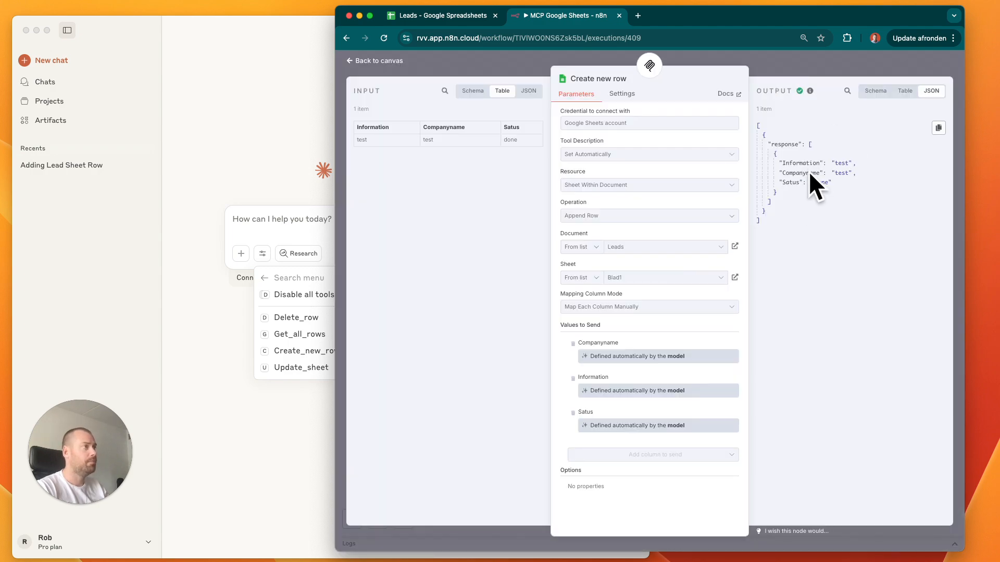
pyautogui.press('Escape')
pyautogui.click(655, 80)
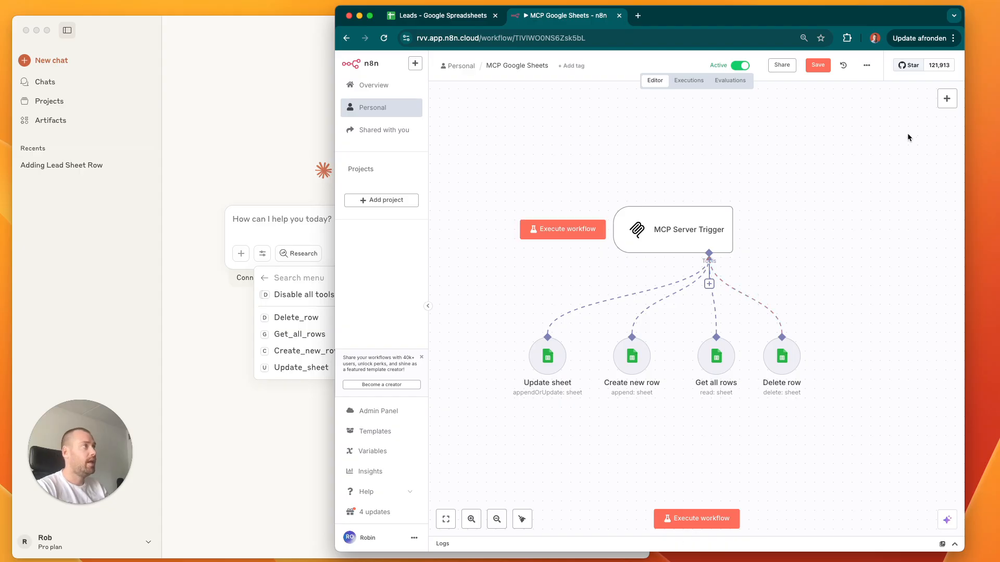
# Browse the attachable Tools list without adding any, then dismiss Claude Desktop's tools menu
pyautogui.click(708, 283)
pyautogui.moveTo(673, 230)
pyautogui.scroll(-2, 891, 285)
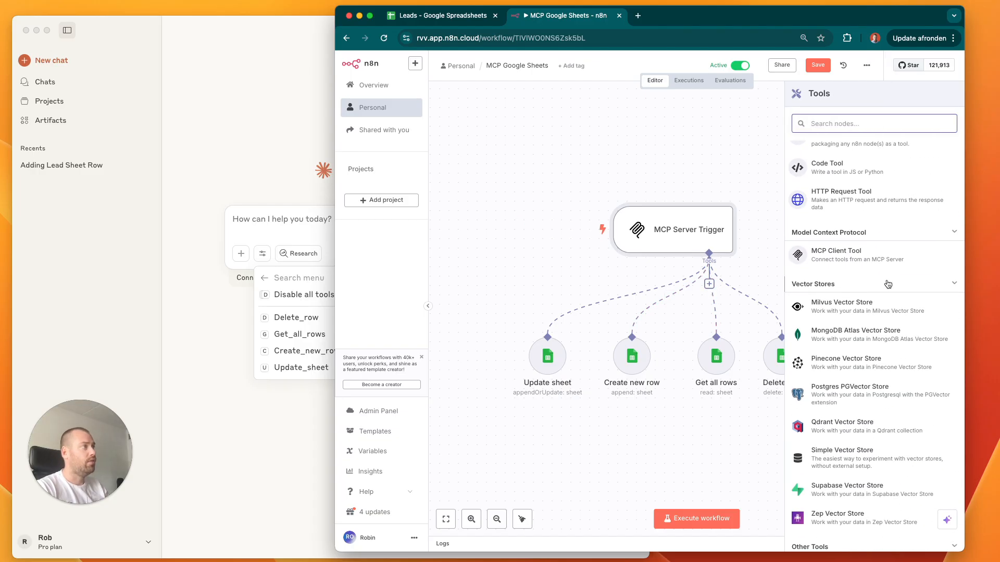
pyautogui.scroll(2, 875, 234)
pyautogui.scroll(-3, 860, 343)
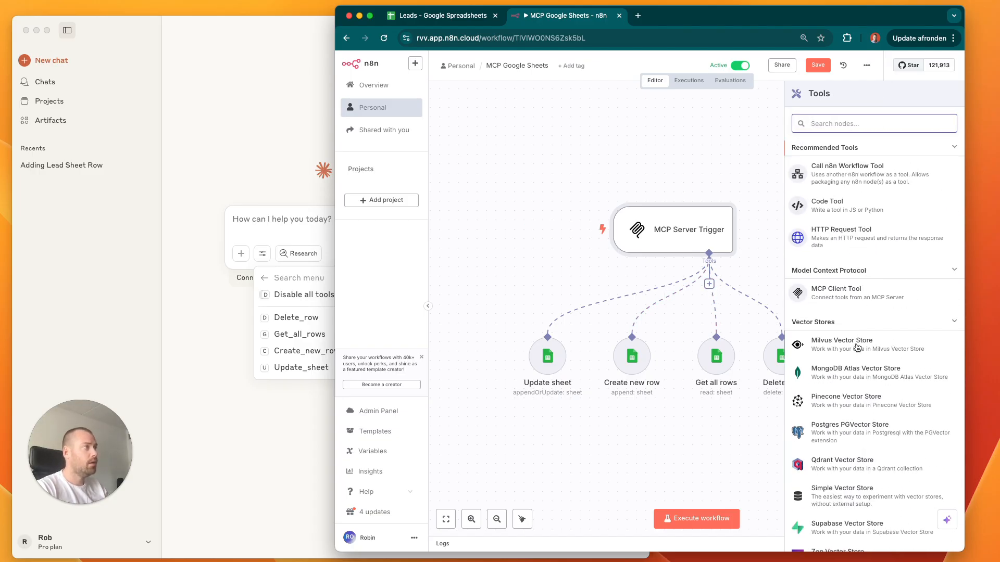
pyautogui.scroll(-5, 860, 344)
pyautogui.scroll(-5, 857, 345)
pyautogui.scroll(-5, 858, 345)
pyautogui.scroll(-5, 857, 345)
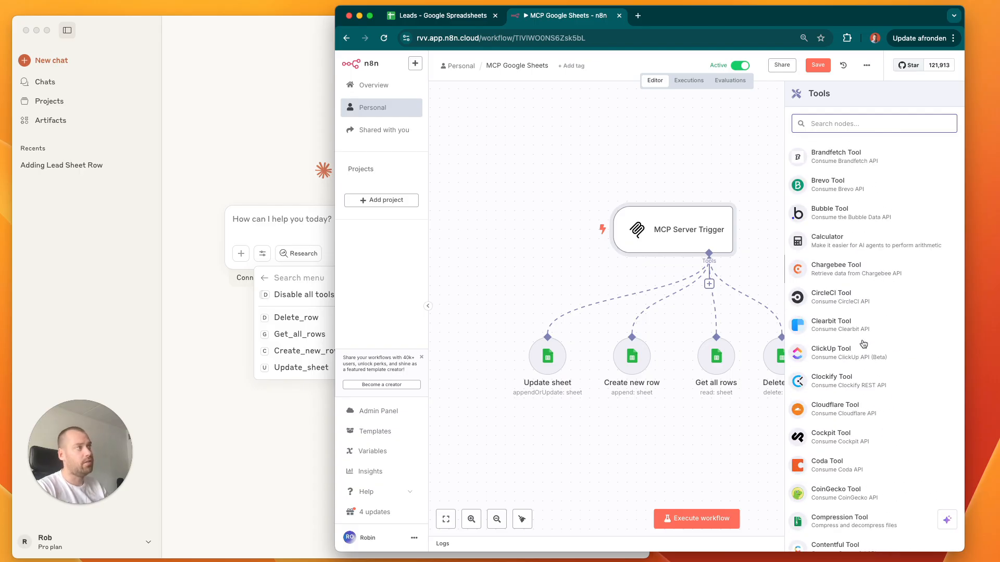
pyautogui.scroll(-5, 859, 344)
pyautogui.scroll(-4, 863, 343)
pyautogui.scroll(5, 863, 344)
pyautogui.scroll(5, 862, 344)
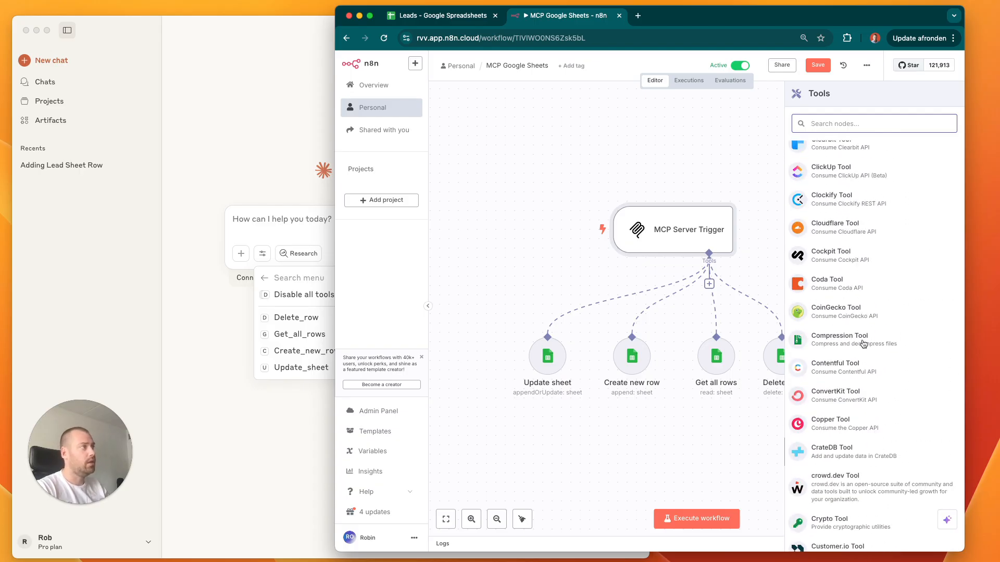
pyautogui.scroll(5, 864, 344)
pyautogui.scroll(4, 863, 345)
pyautogui.scroll(4, 863, 344)
pyautogui.scroll(4, 863, 345)
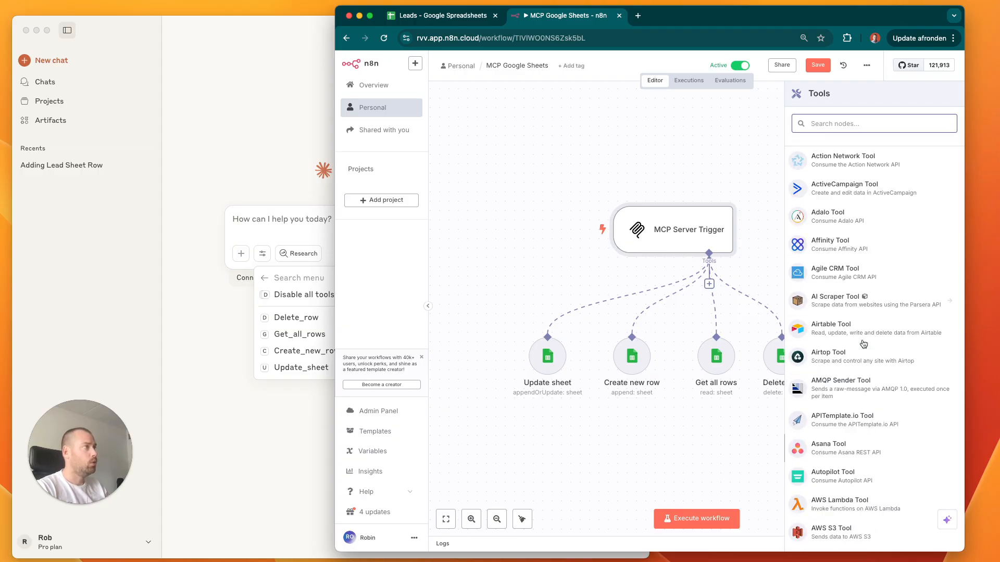
pyautogui.scroll(4, 864, 344)
pyautogui.scroll(3, 863, 345)
pyautogui.scroll(-2, 863, 344)
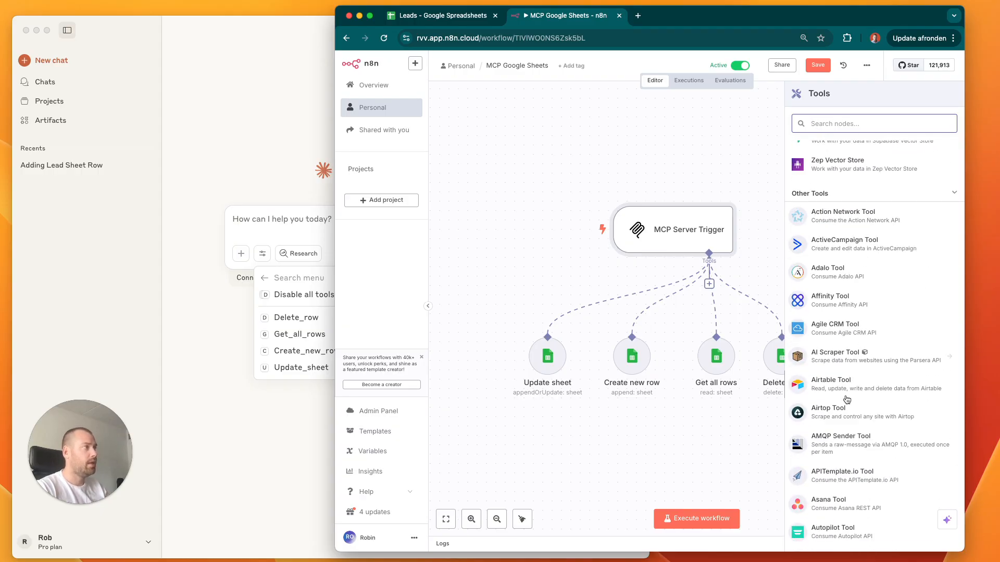
pyautogui.scroll(-5, 847, 396)
pyautogui.scroll(-5, 847, 399)
pyautogui.scroll(-5, 846, 398)
pyautogui.scroll(-5, 846, 399)
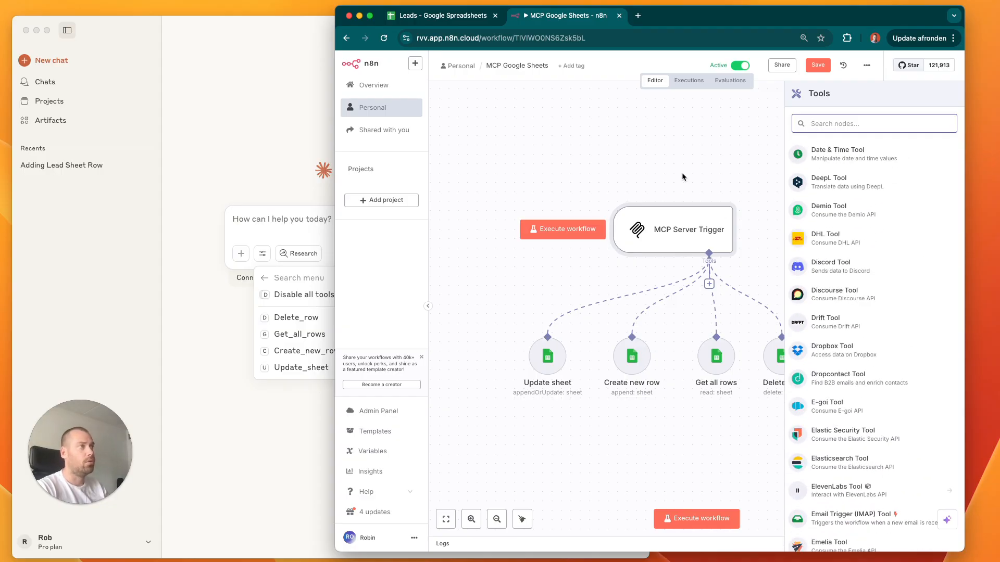
pyautogui.click(669, 158)
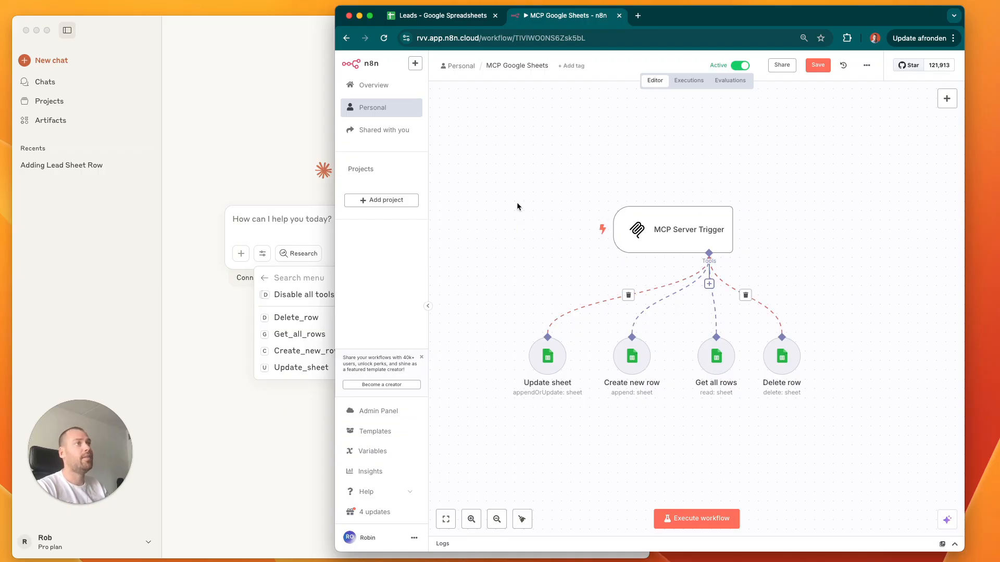
pyautogui.click(275, 102)
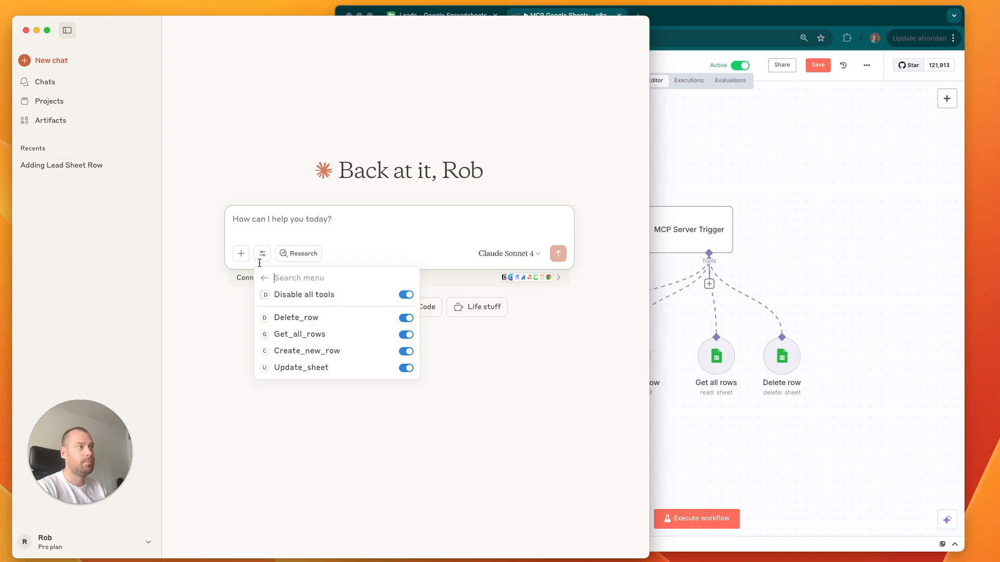
pyautogui.click(250, 152)
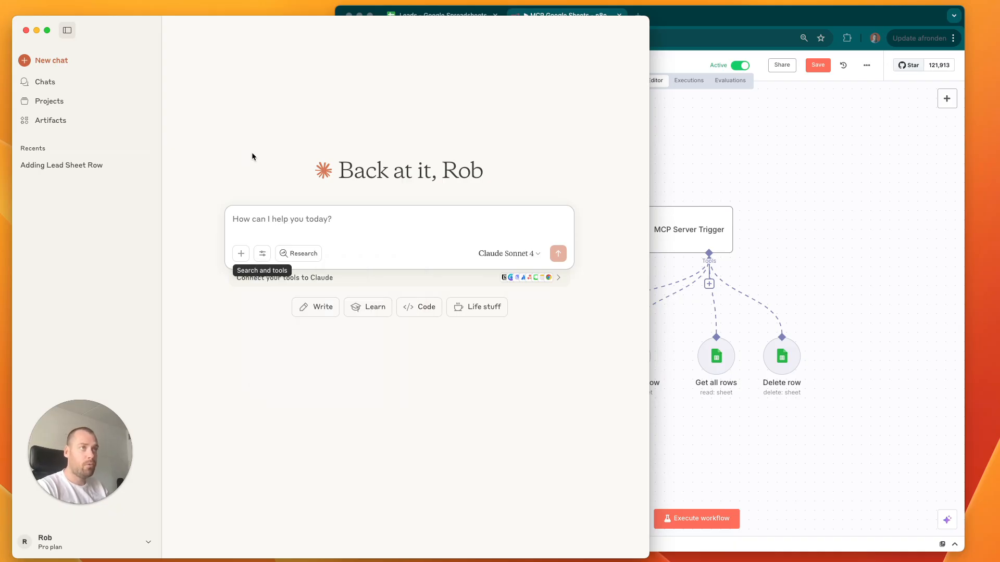